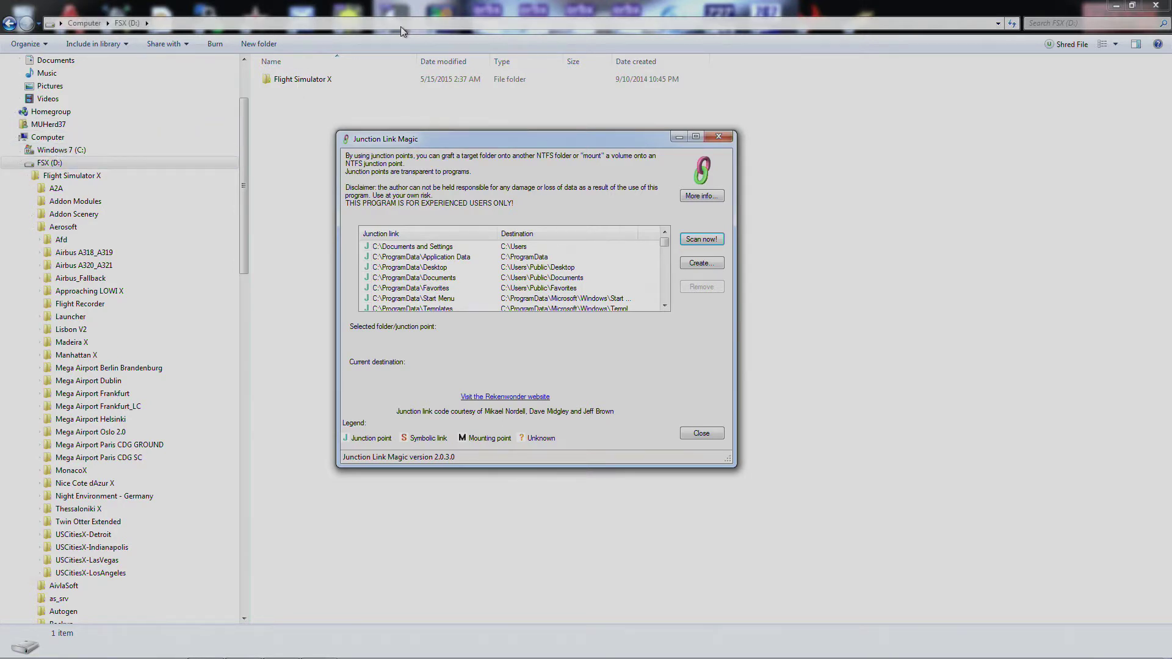
Return to the Explorer window showing the Flight Simulator X folder on FSX (D:)
{"action": "left_click", "coordinate": [53, 167]}
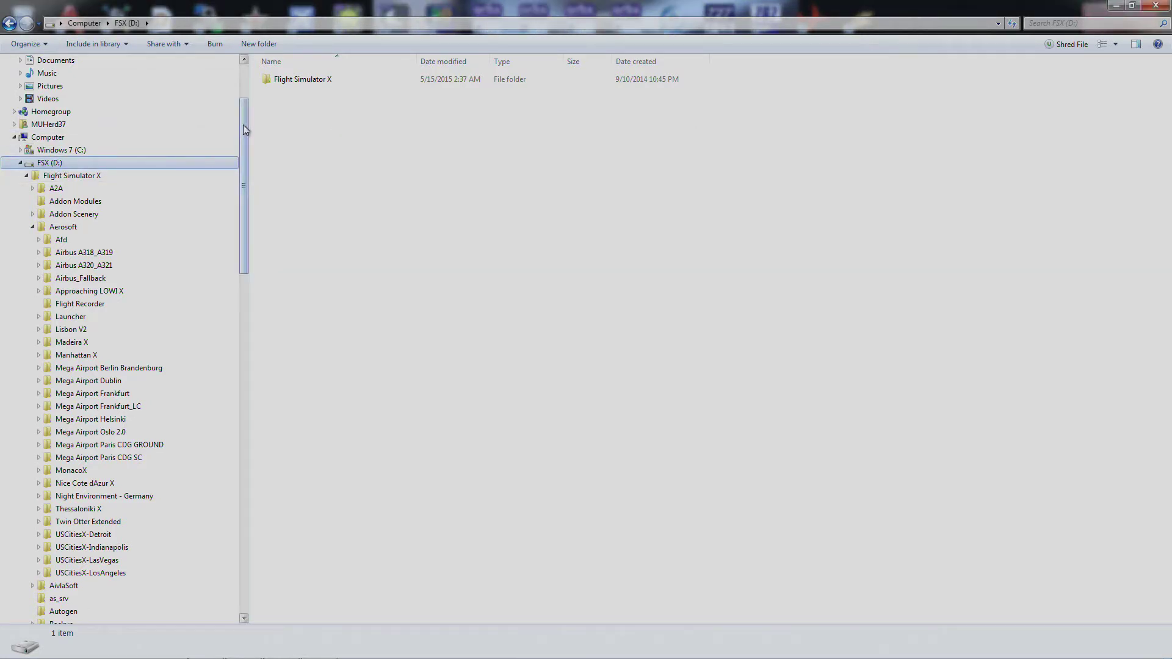
Check the FSX (D:) drive properties: NTFS with 6.04 GB free of 232 GB
{"action": "left_click_drag", "start_coordinate": [243, 124], "coordinate": [237, 431]}
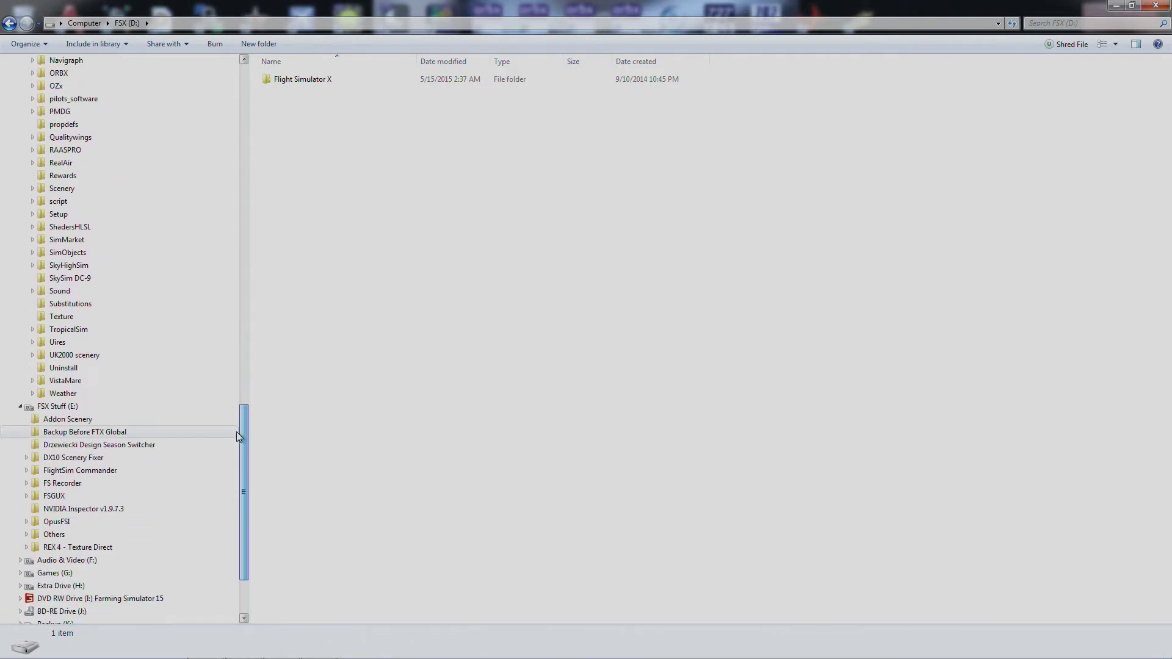
{"action": "left_click_drag", "start_coordinate": [244, 497], "coordinate": [242, 188]}
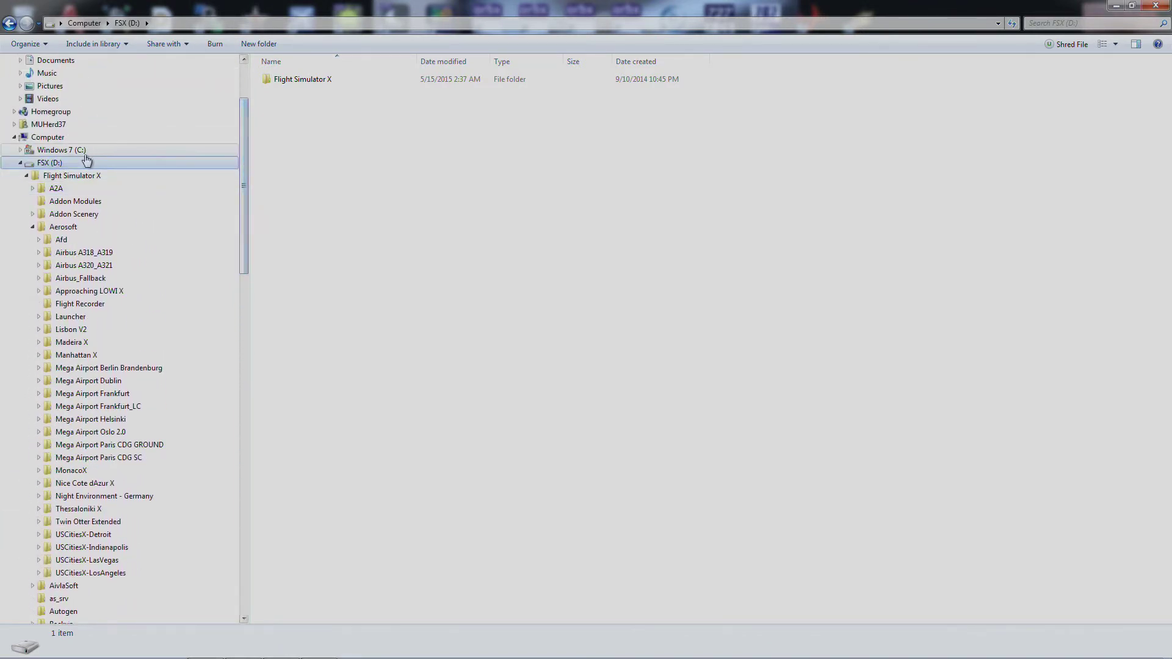
{"action": "right_click", "coordinate": [56, 163]}
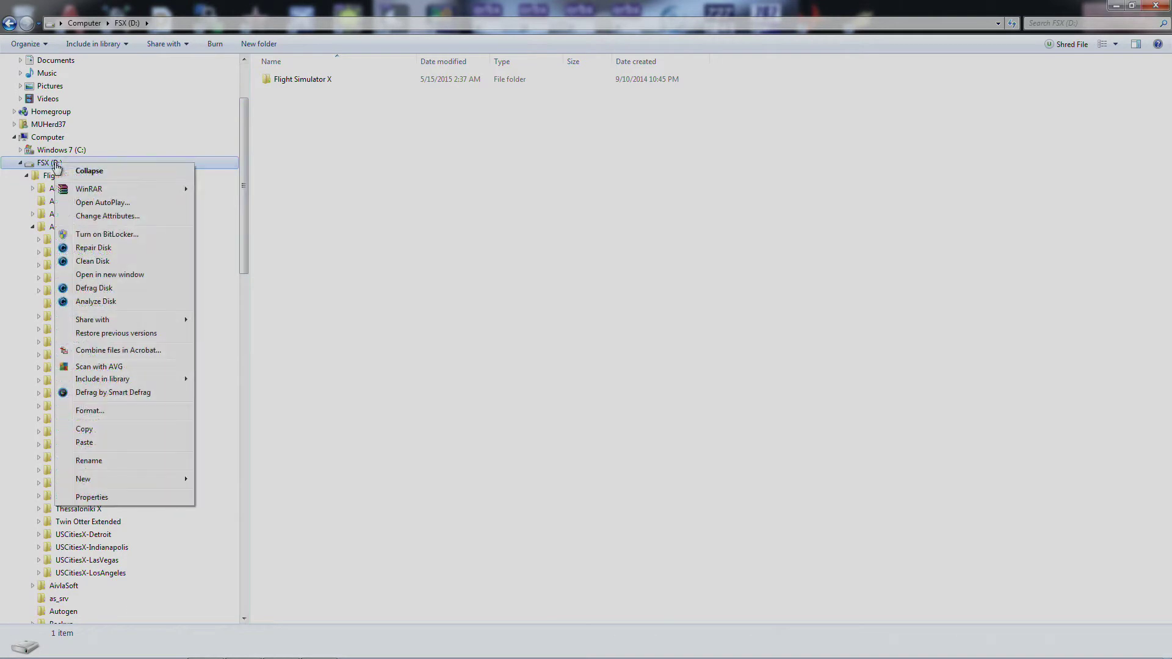
{"action": "left_click", "coordinate": [110, 497]}
{"action": "left_click_drag", "start_coordinate": [221, 360], "coordinate": [559, 176]}
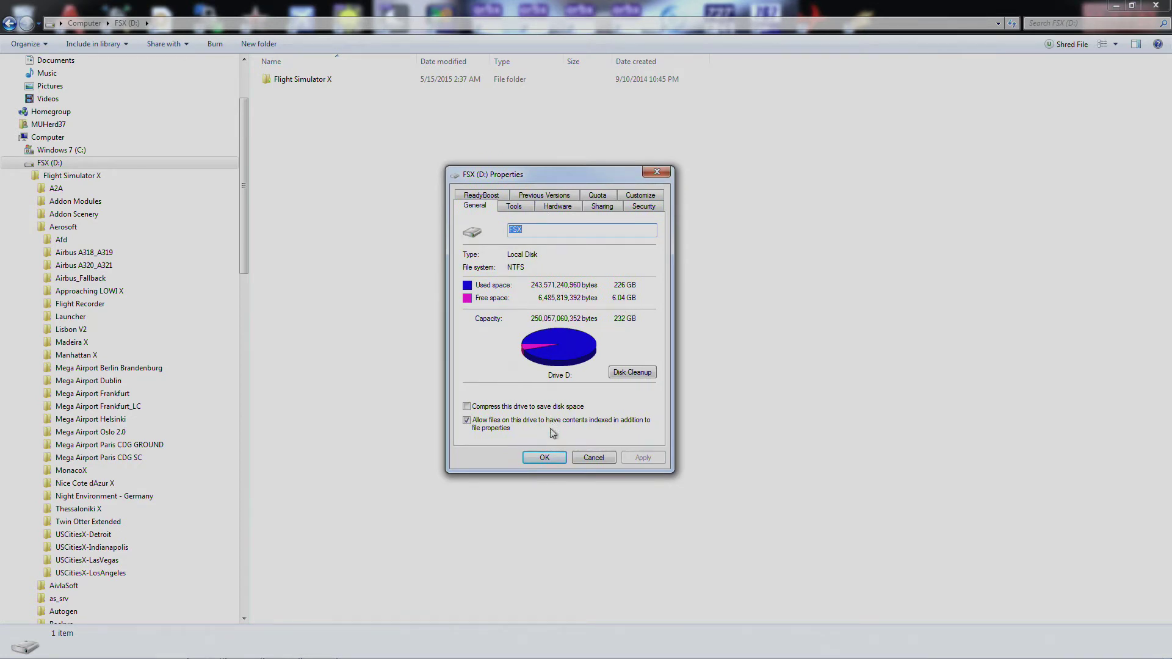
{"action": "left_click", "coordinate": [543, 457]}
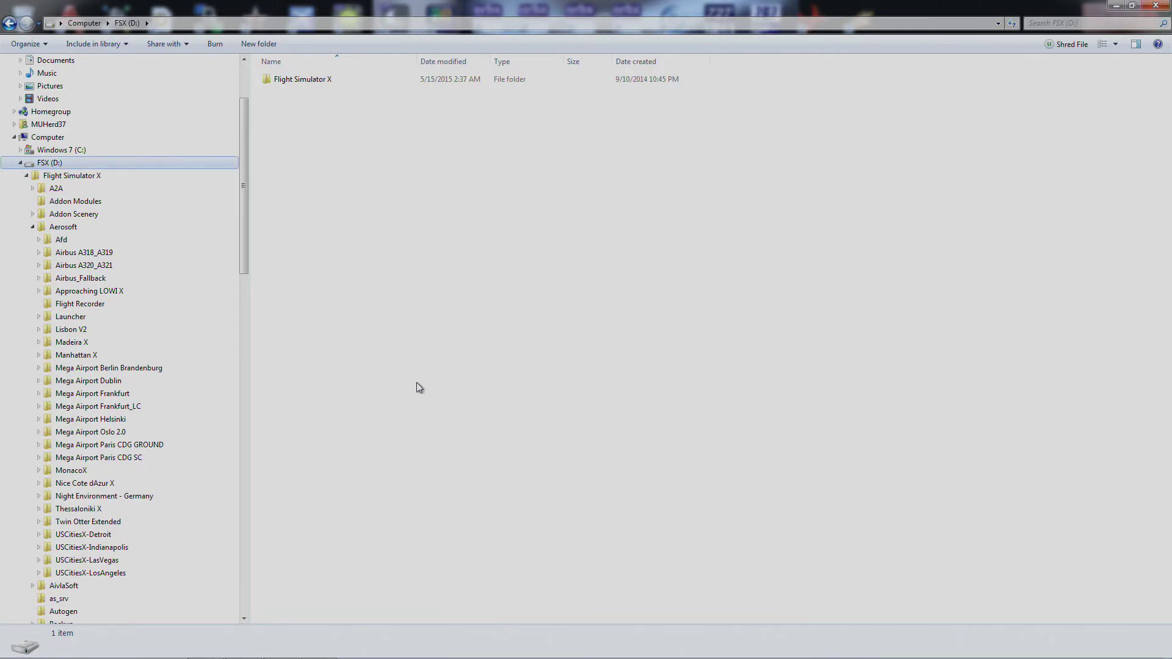
Open the Aerosoft folder in D:\Flight Simulator X, listing its 67 items
{"action": "left_click", "coordinate": [72, 177]}
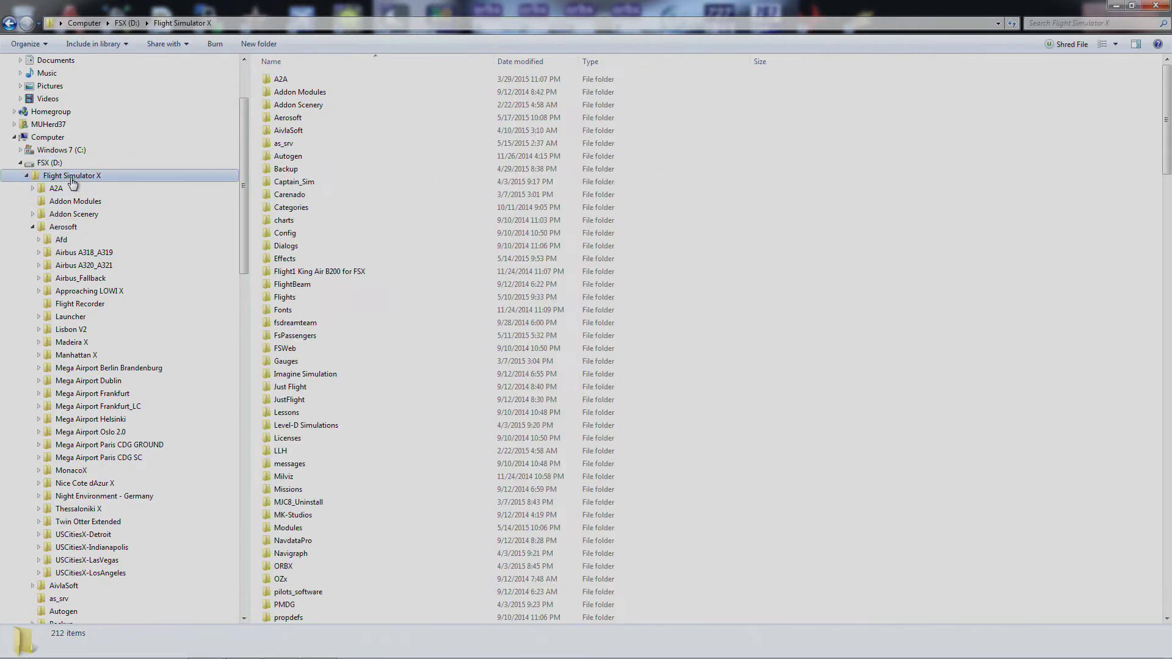
{"action": "left_click", "coordinate": [61, 227]}
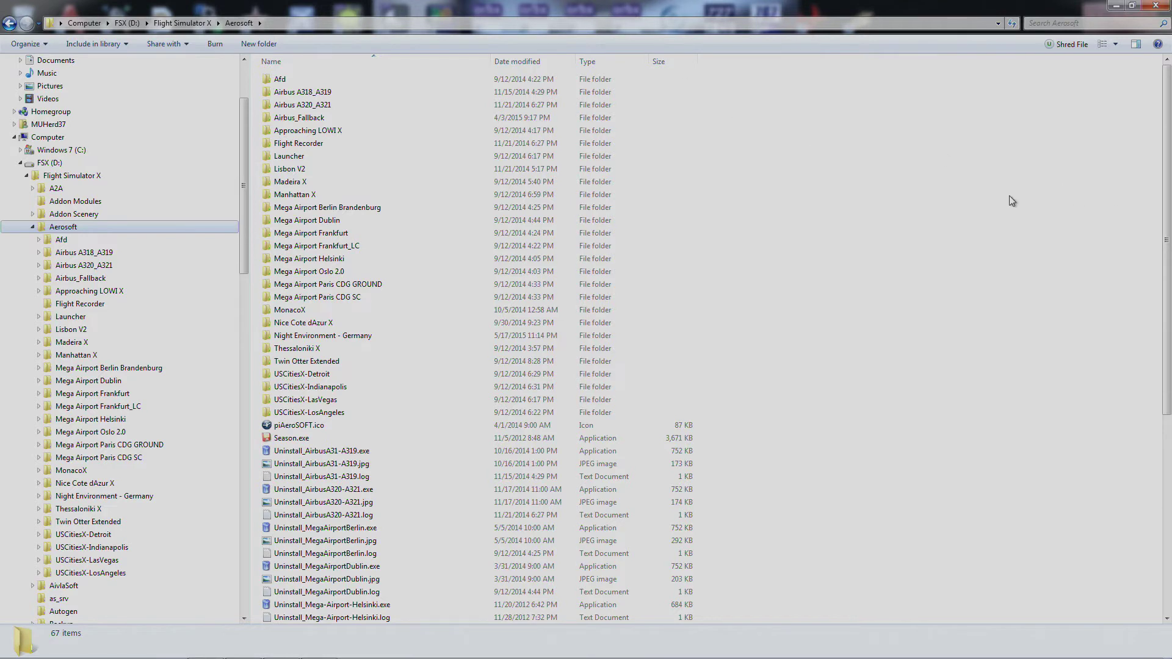
{"action": "left_click", "coordinate": [54, 175]}
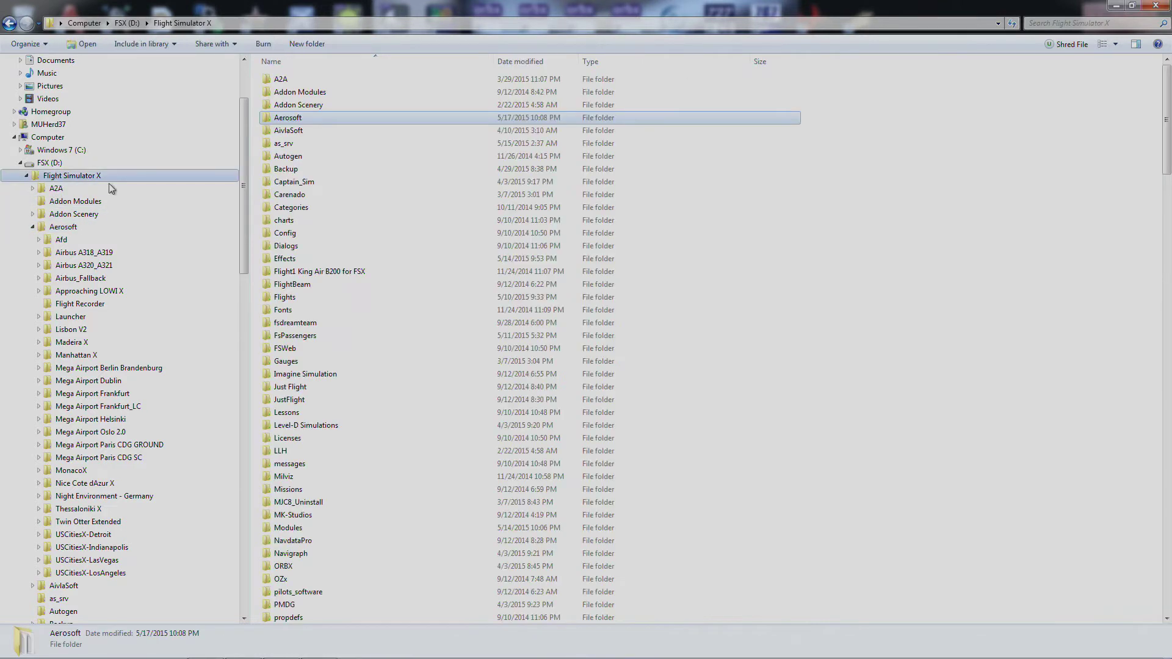
{"action": "left_click_drag", "start_coordinate": [1169, 137], "coordinate": [1169, 149]}
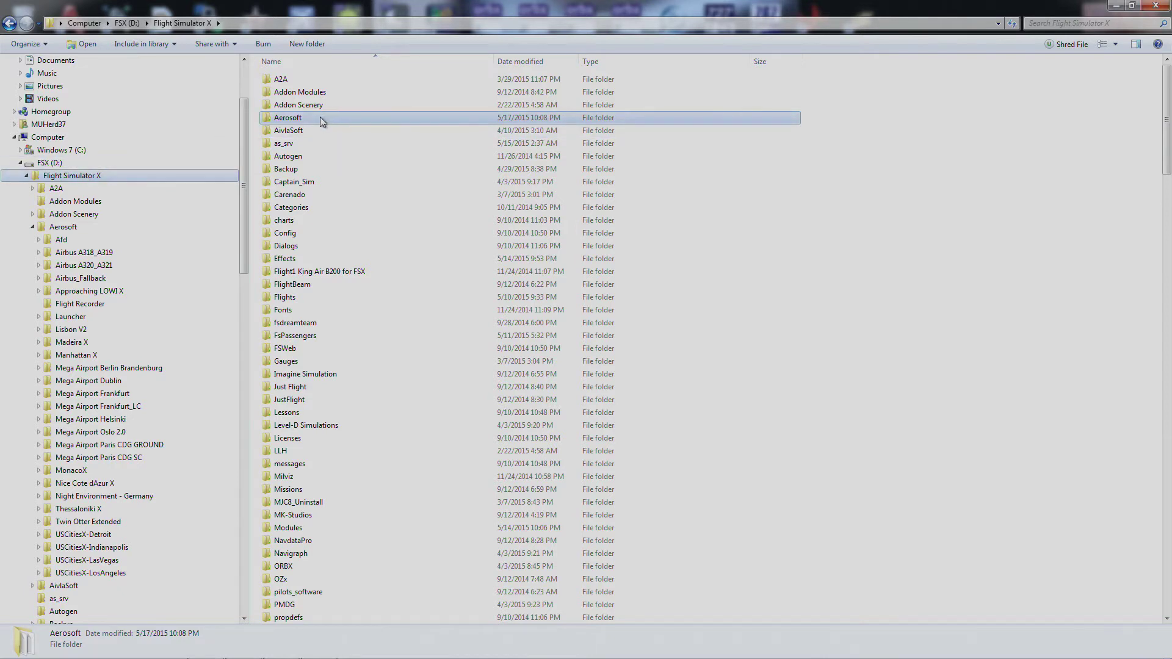
{"action": "mouse_move", "coordinate": [320, 118]}
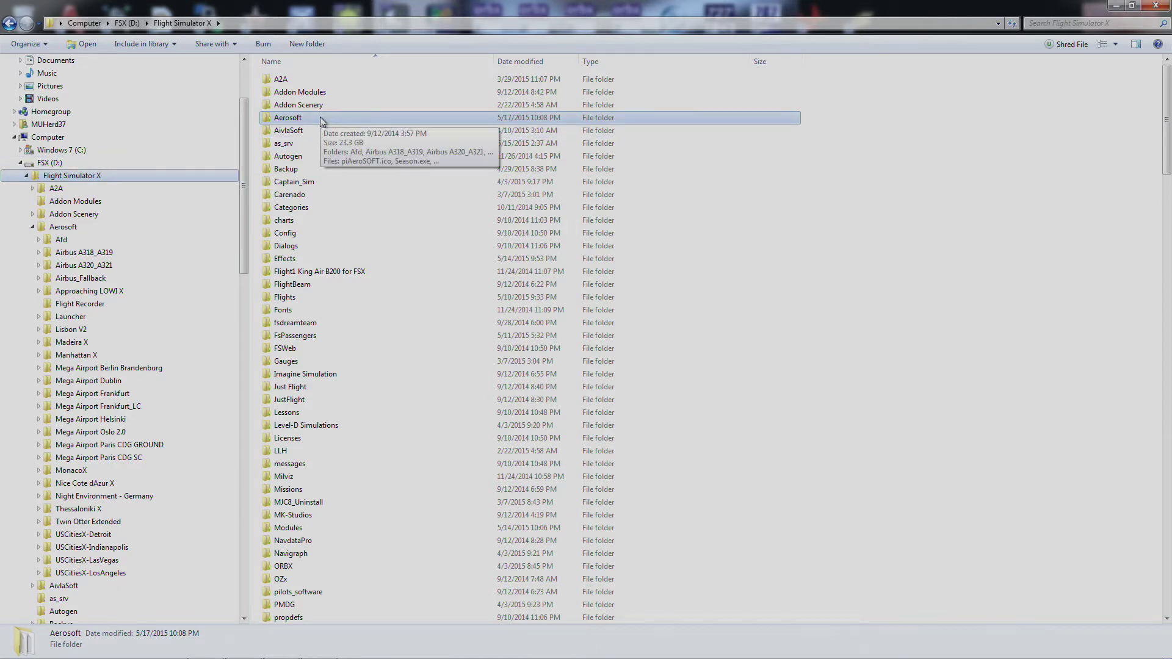
{"action": "double_click", "coordinate": [320, 118]}
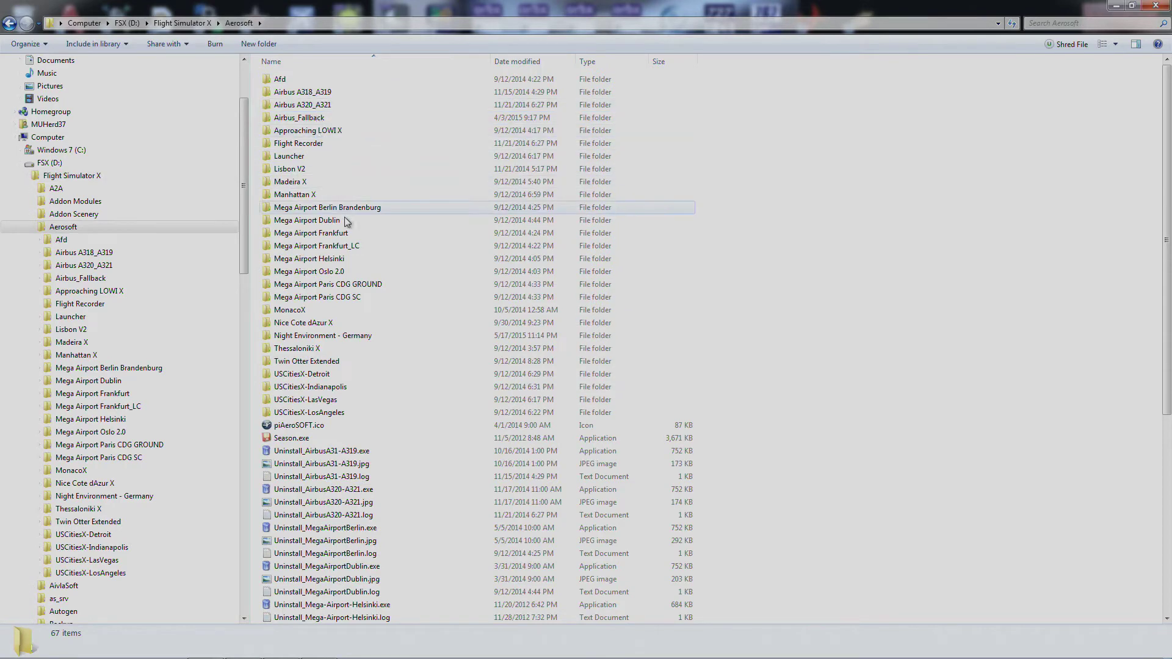
Confirm Night Environment - Germany is 4.55 GB (84 files, 11 folders), then copy it
{"action": "left_click", "coordinate": [345, 336]}
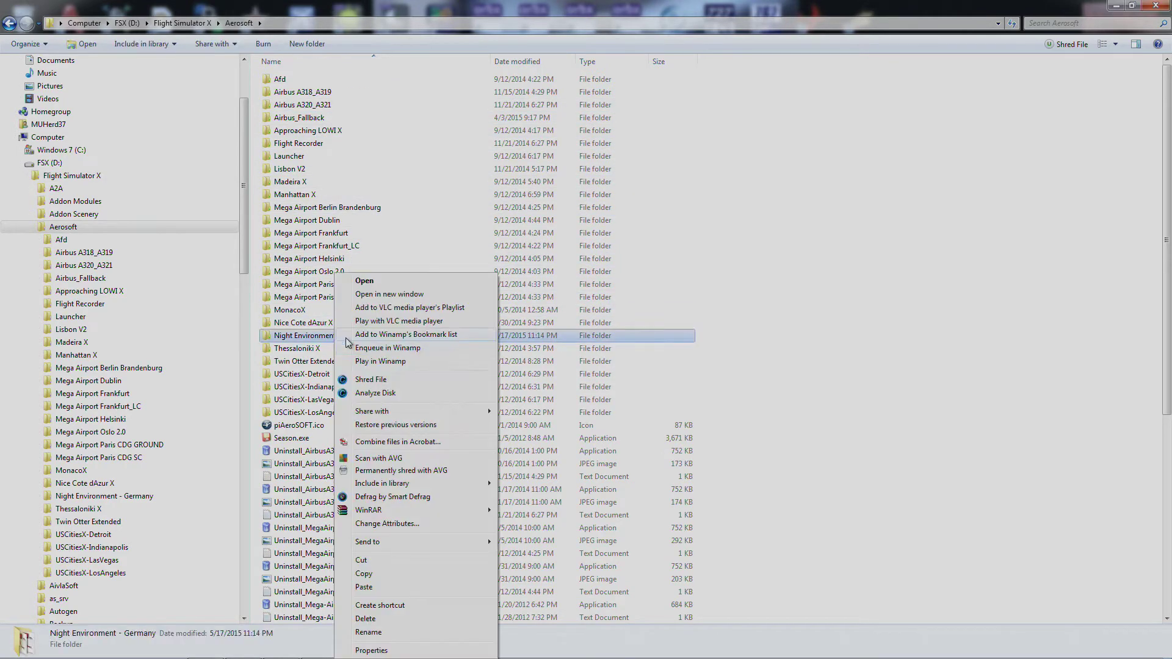
{"action": "right_click", "coordinate": [335, 336]}
{"action": "left_click", "coordinate": [426, 651]}
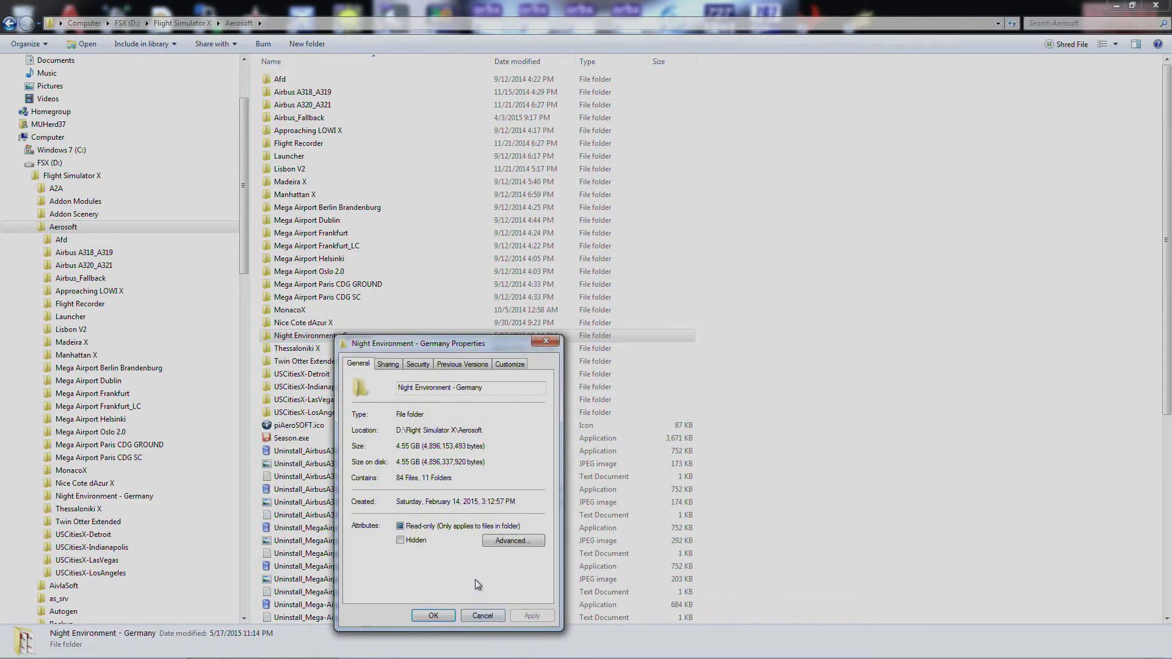
{"action": "left_click", "coordinate": [482, 615]}
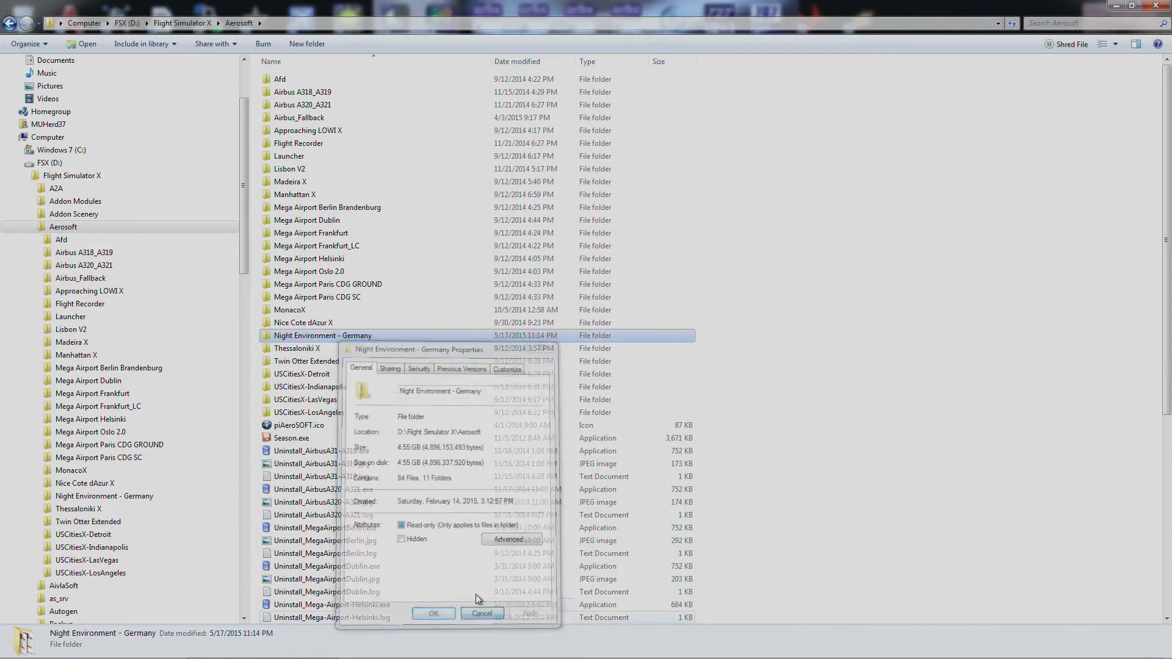
{"action": "right_click", "coordinate": [337, 337]}
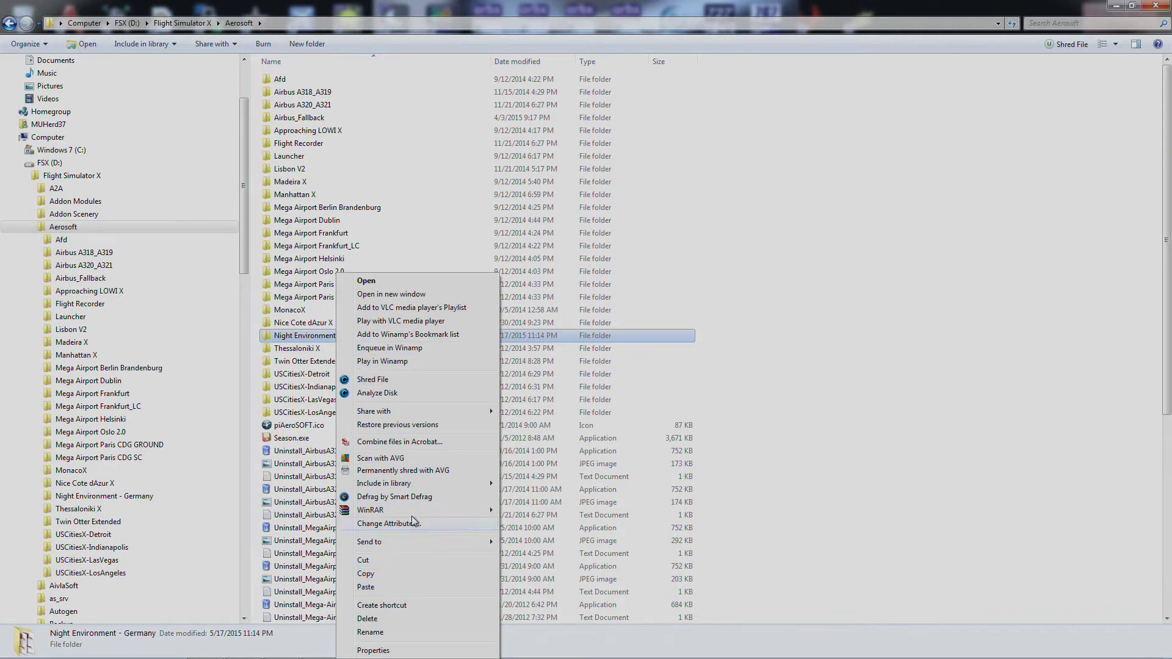
{"action": "left_click", "coordinate": [394, 576]}
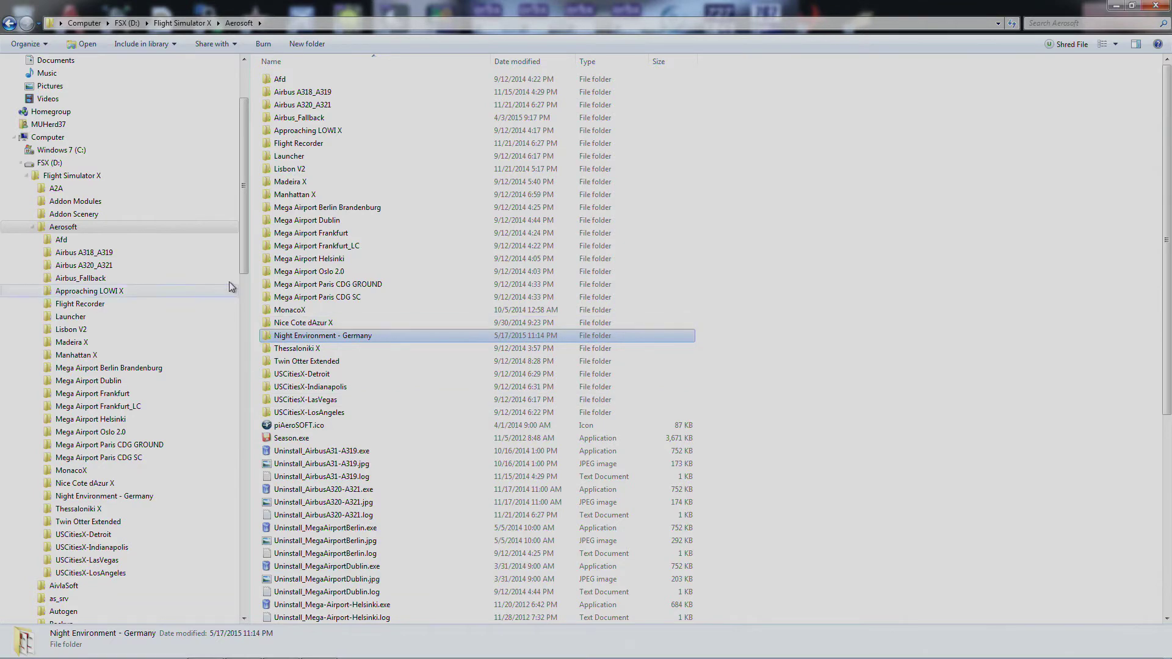
Paste Night Environment - Germany into the empty Addon Scenery folder on FSX Stuff (E:)
{"action": "left_click_drag", "start_coordinate": [243, 232], "coordinate": [243, 539]}
{"action": "left_click", "coordinate": [56, 434]}
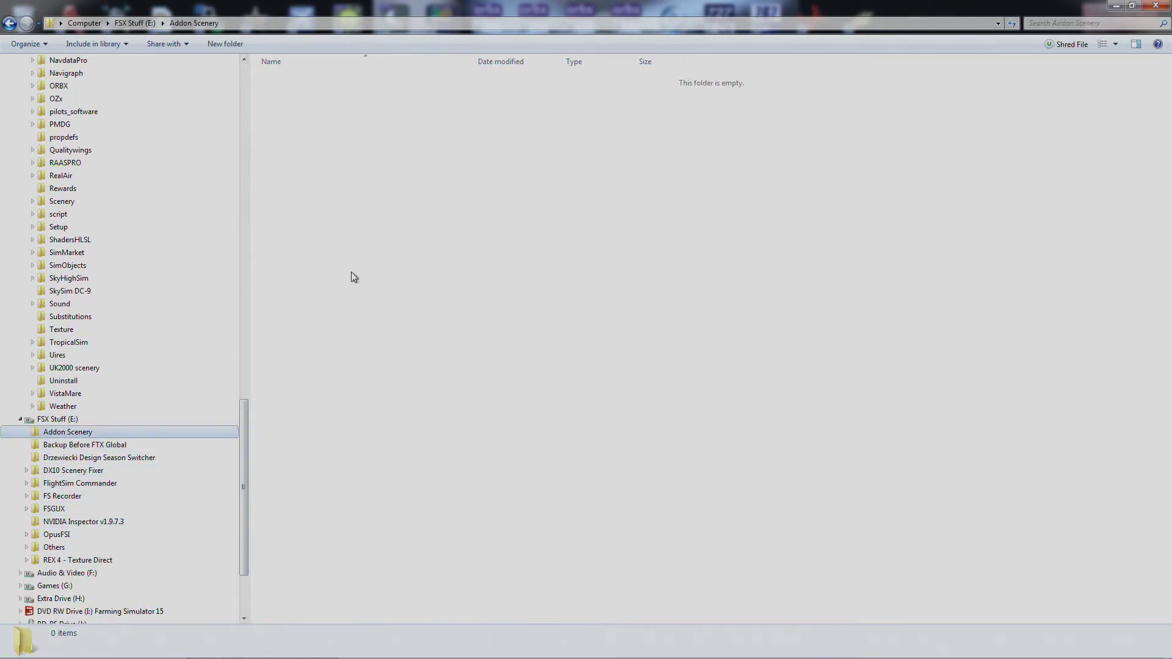
{"action": "right_click", "coordinate": [346, 197]}
{"action": "left_click", "coordinate": [387, 281]}
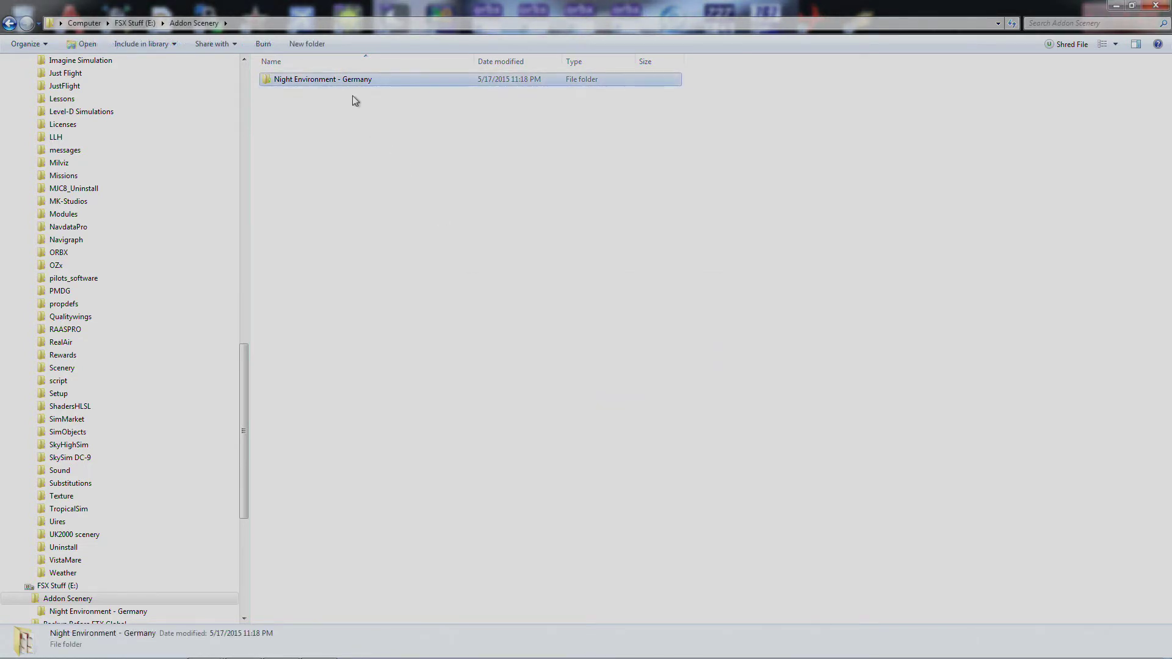
Verify the copied Night Environment - Germany folder's properties show 4.55 GB
{"action": "right_click", "coordinate": [353, 79]}
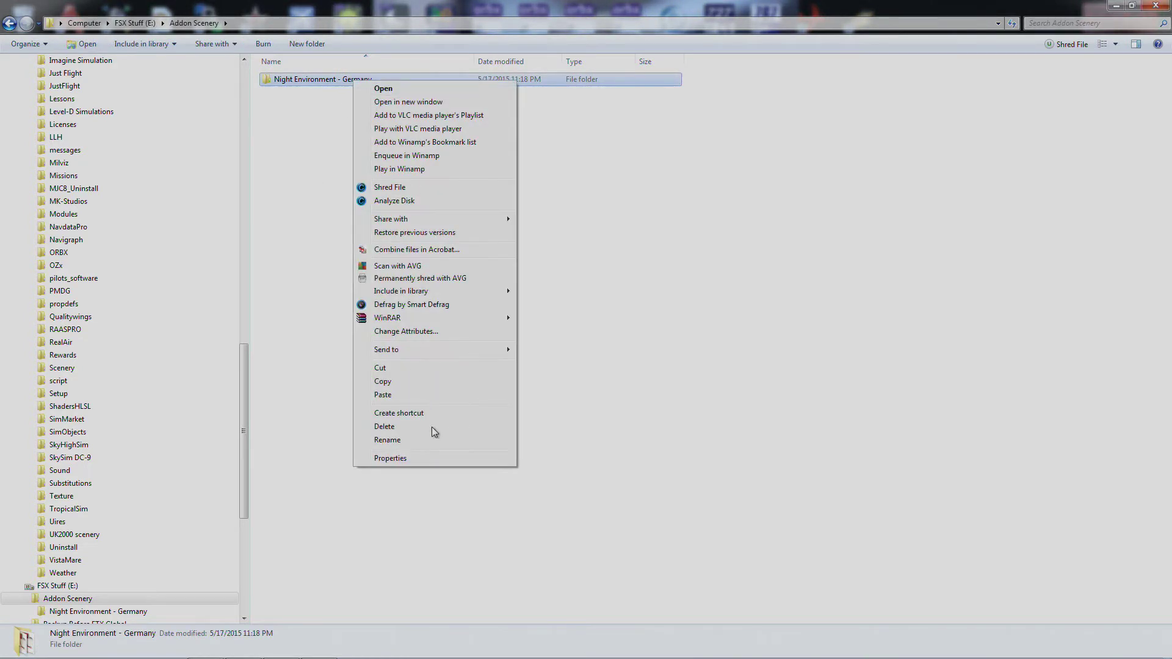
{"action": "left_click", "coordinate": [433, 459]}
{"action": "left_click", "coordinate": [501, 361]}
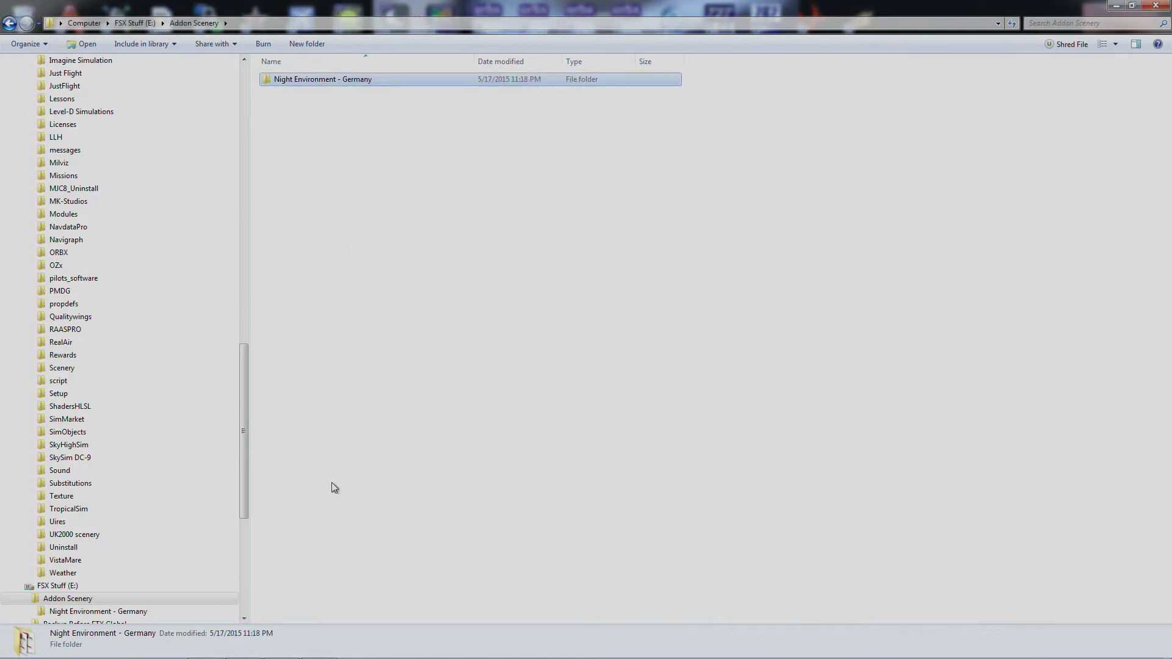
{"action": "left_click_drag", "start_coordinate": [242, 415], "coordinate": [239, 174]}
Open the original Night Environment - Germany folder under D: Aerosoft and select Product.cfg
{"action": "left_click", "coordinate": [32, 214]}
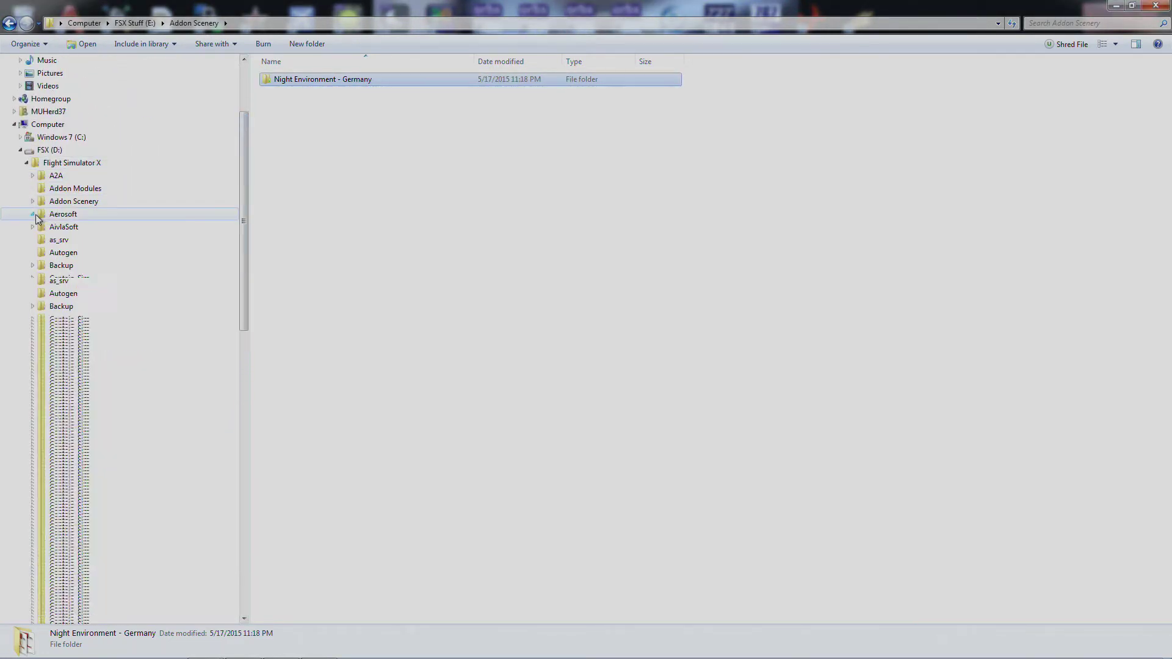
{"action": "left_click", "coordinate": [65, 227]}
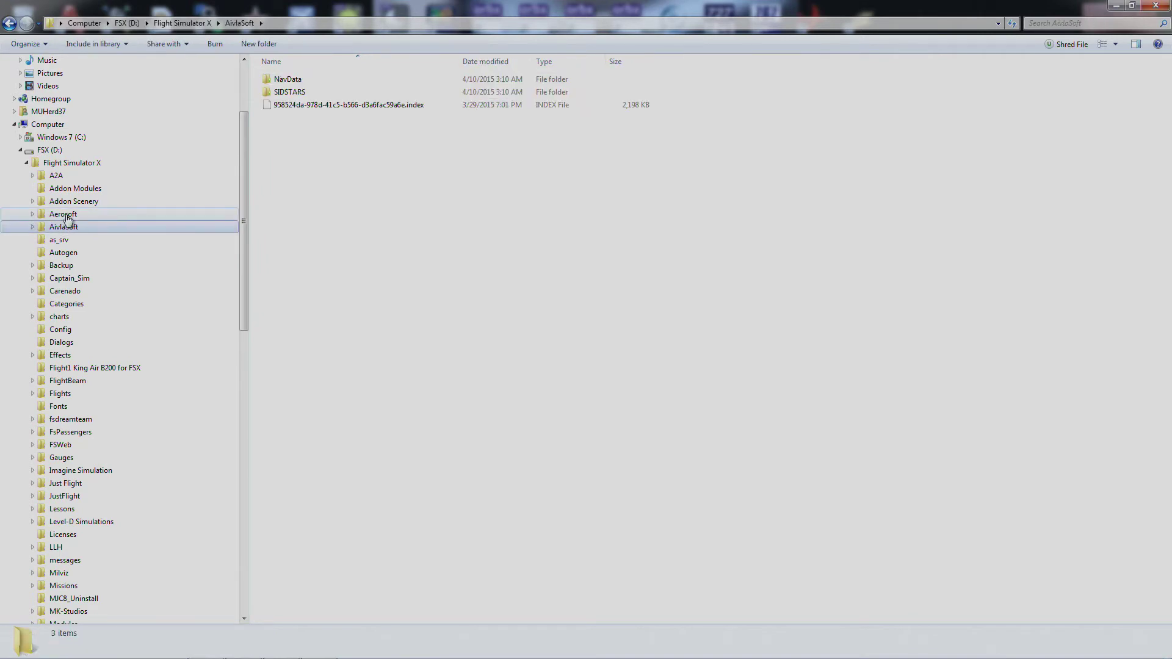
{"action": "left_click", "coordinate": [64, 214]}
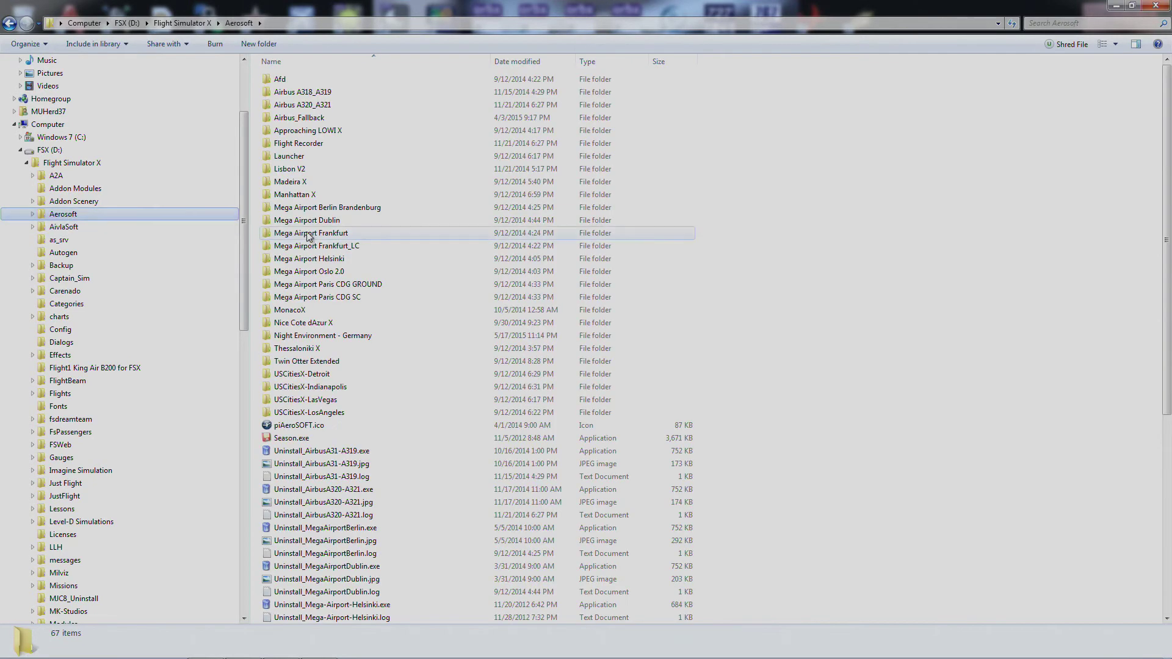
{"action": "double_click", "coordinate": [340, 336]}
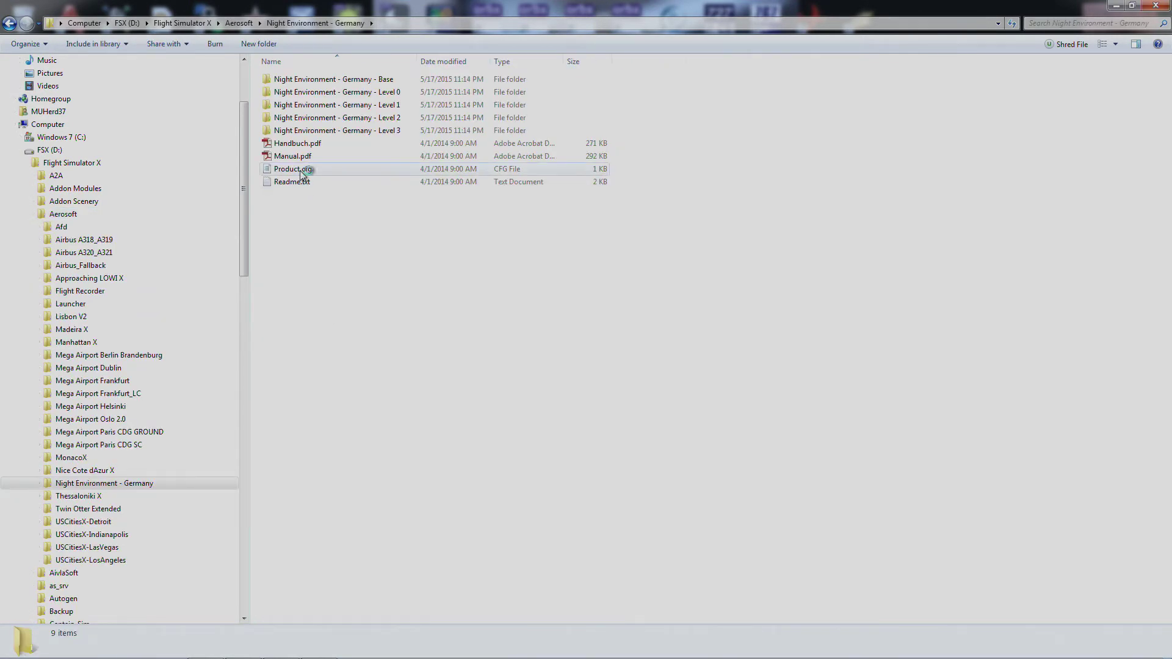
{"action": "left_click", "coordinate": [301, 171]}
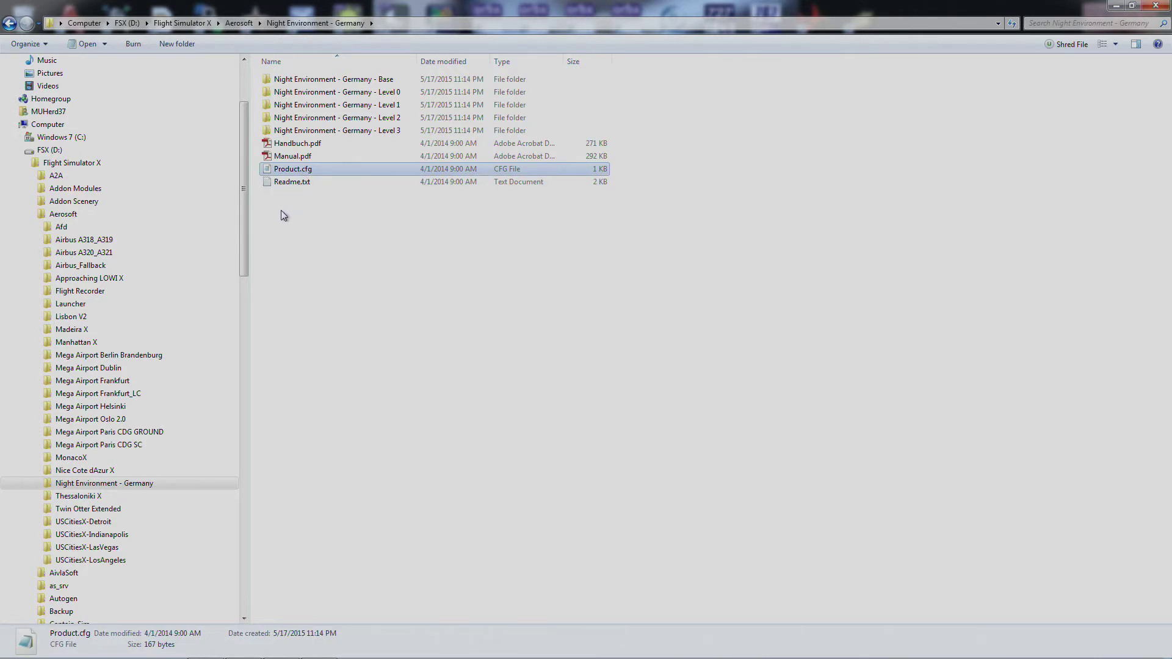
Delete all nine items from the D: Night Environment - Germany folder, leaving it empty
{"action": "key", "text": "ctrl+a"}
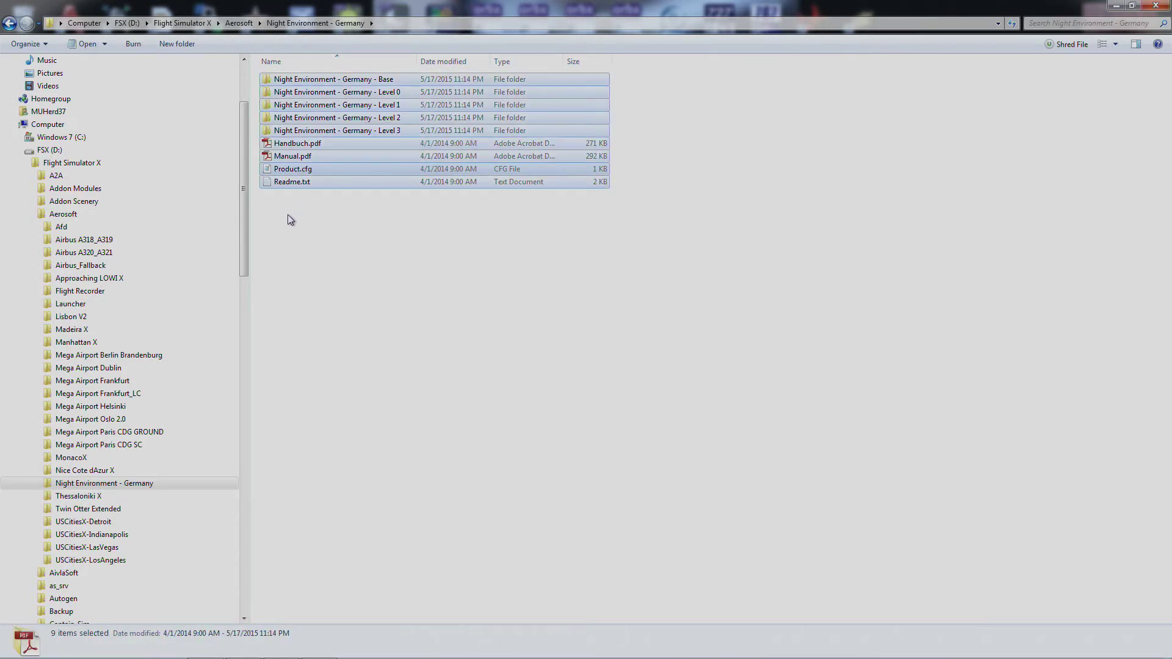
{"action": "right_click", "coordinate": [314, 156]}
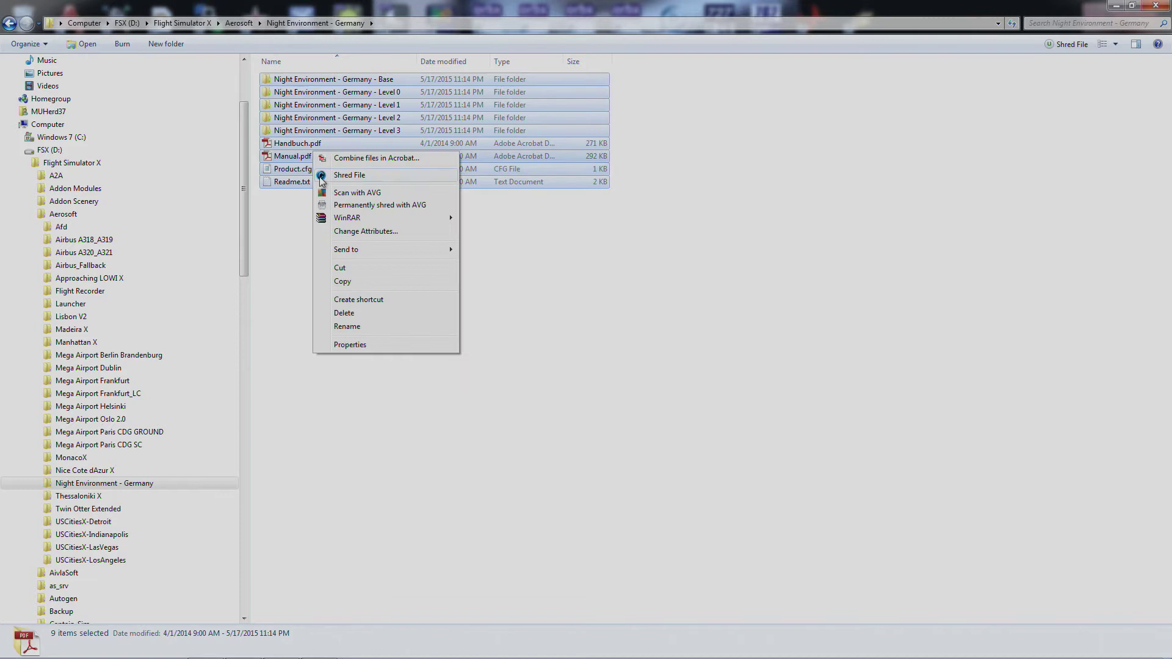
{"action": "left_click", "coordinate": [368, 309]}
{"action": "left_click", "coordinate": [633, 344]}
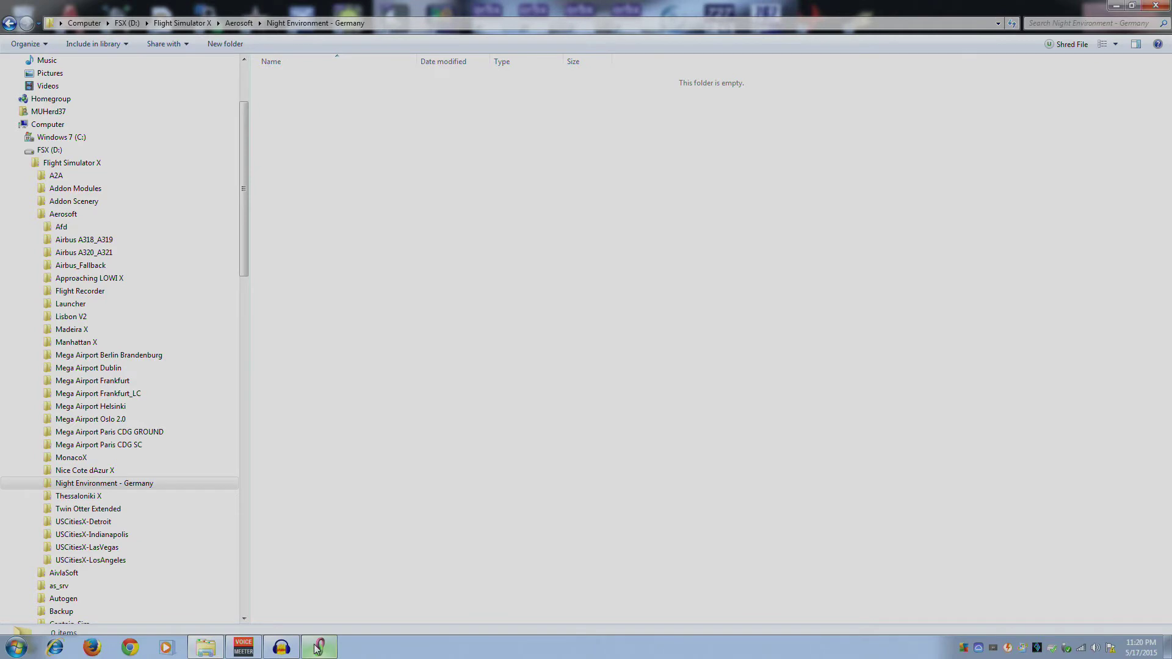
{"action": "left_click", "coordinate": [320, 651]}
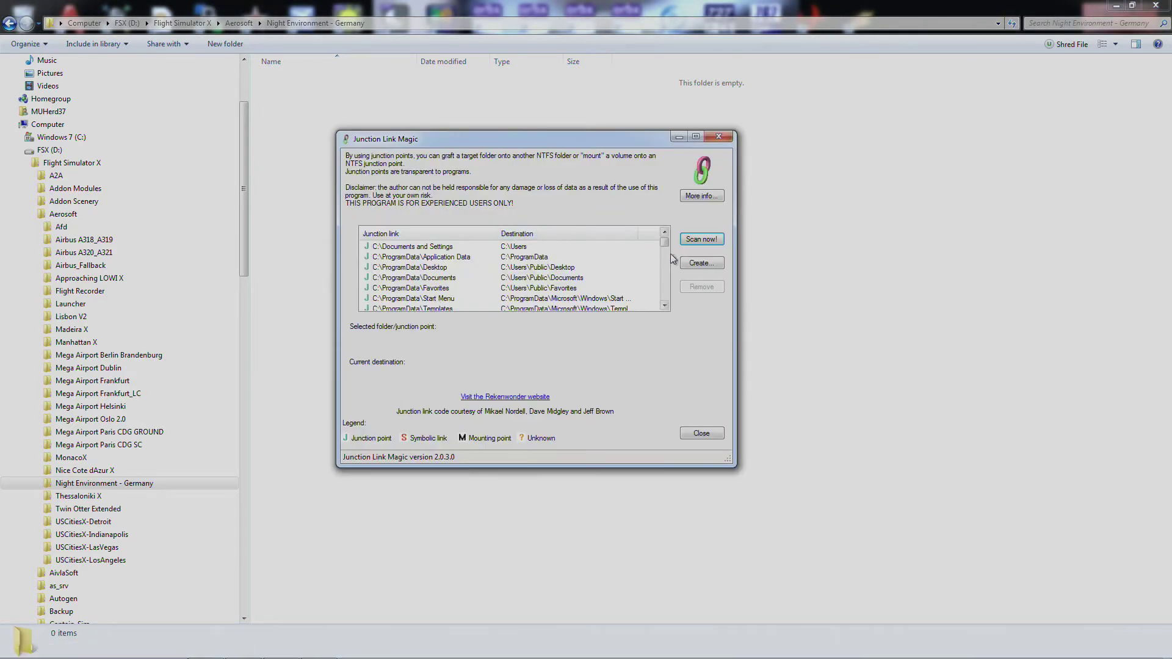
Start a new junction link and browse the Junction Point tree to D:\Flight Simulator X\Aerosoft
{"action": "left_click", "coordinate": [694, 268]}
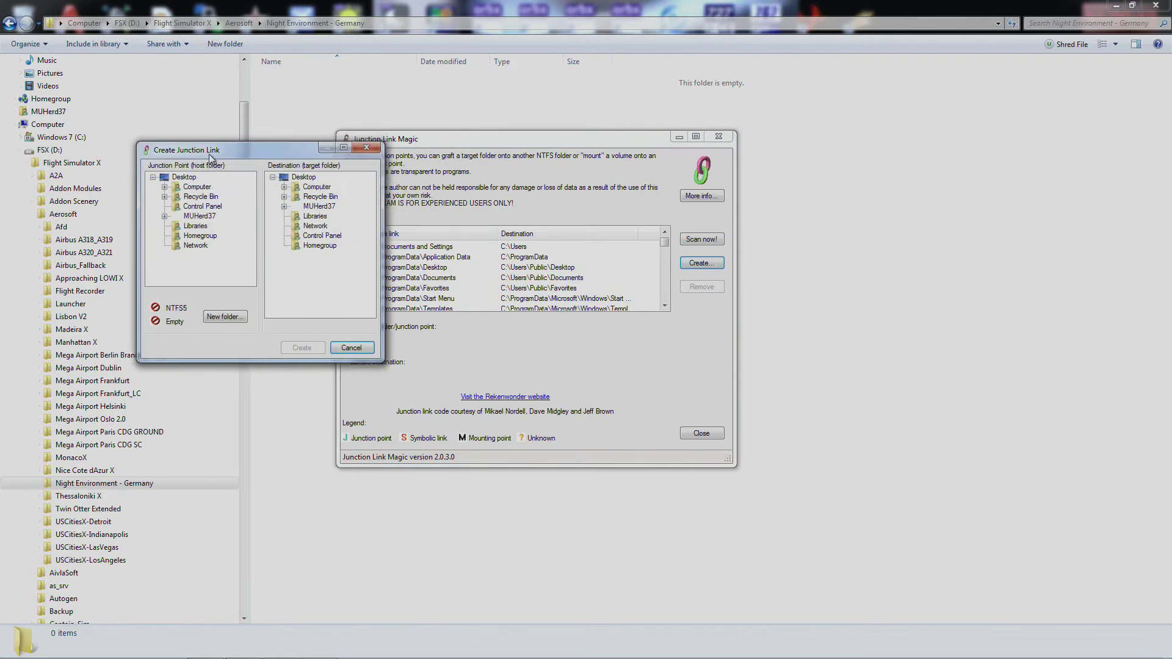
{"action": "left_click_drag", "start_coordinate": [212, 157], "coordinate": [157, 215]}
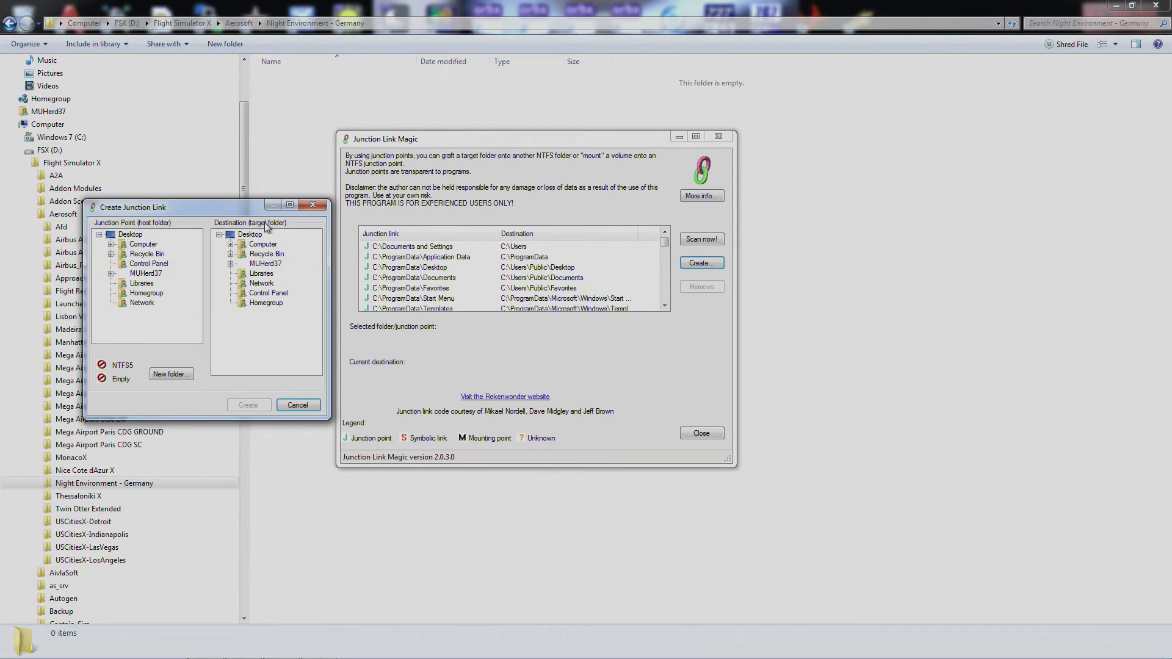
{"action": "left_click", "coordinate": [110, 244]}
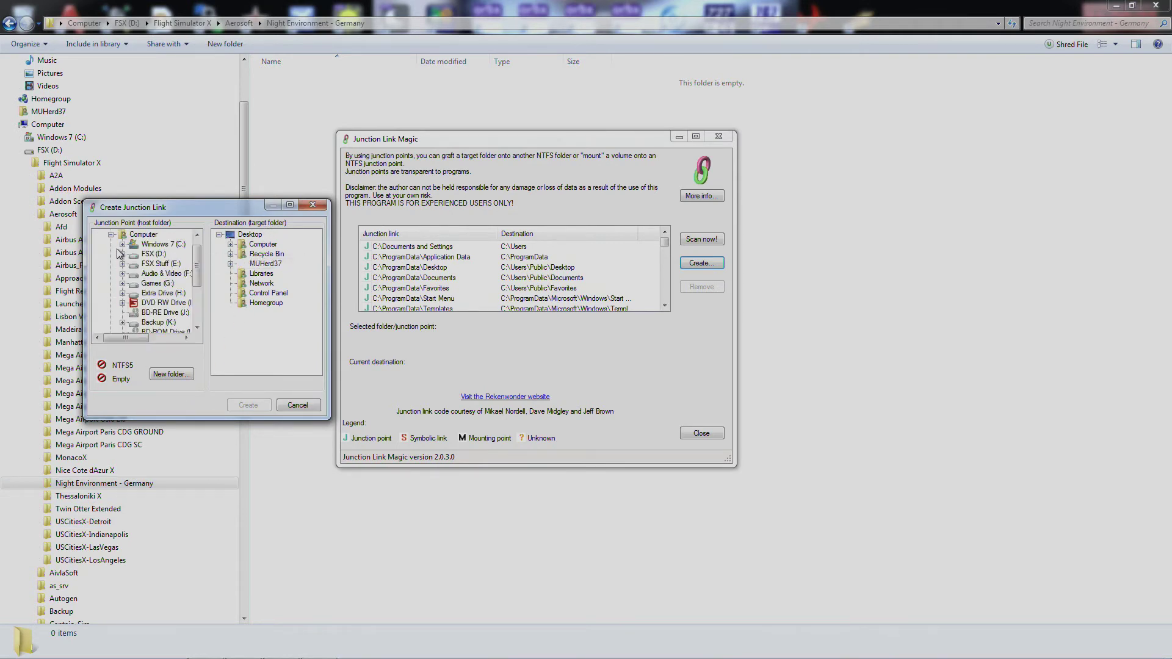
{"action": "left_click", "coordinate": [122, 254]}
{"action": "left_click", "coordinate": [160, 264]}
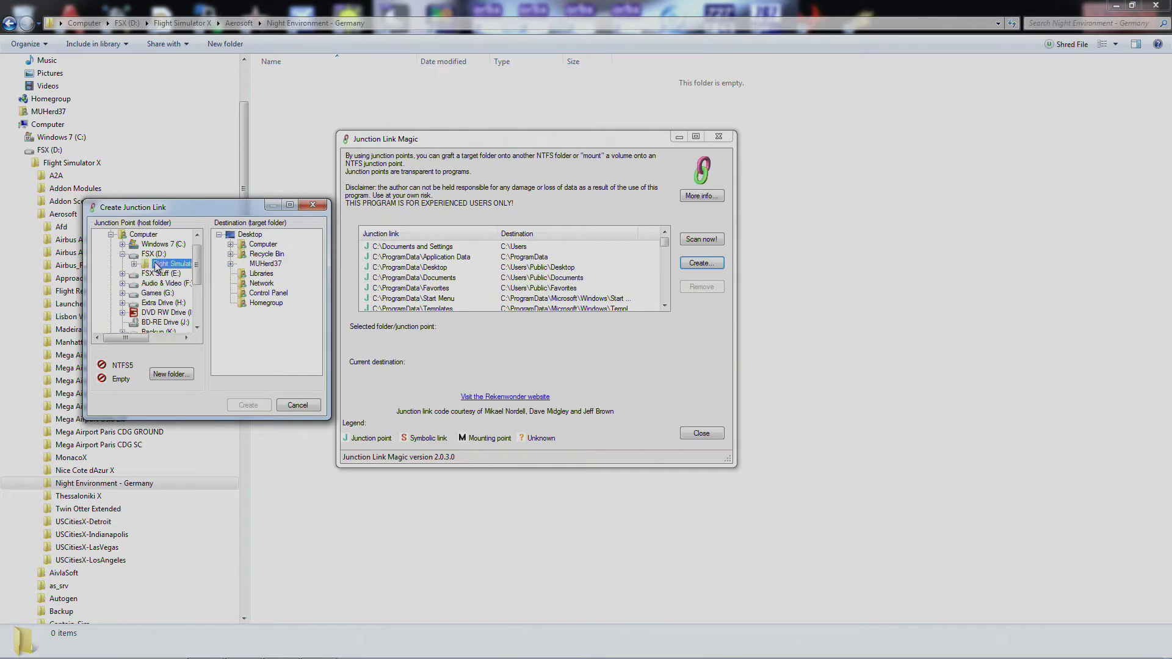
{"action": "left_click", "coordinate": [134, 265]}
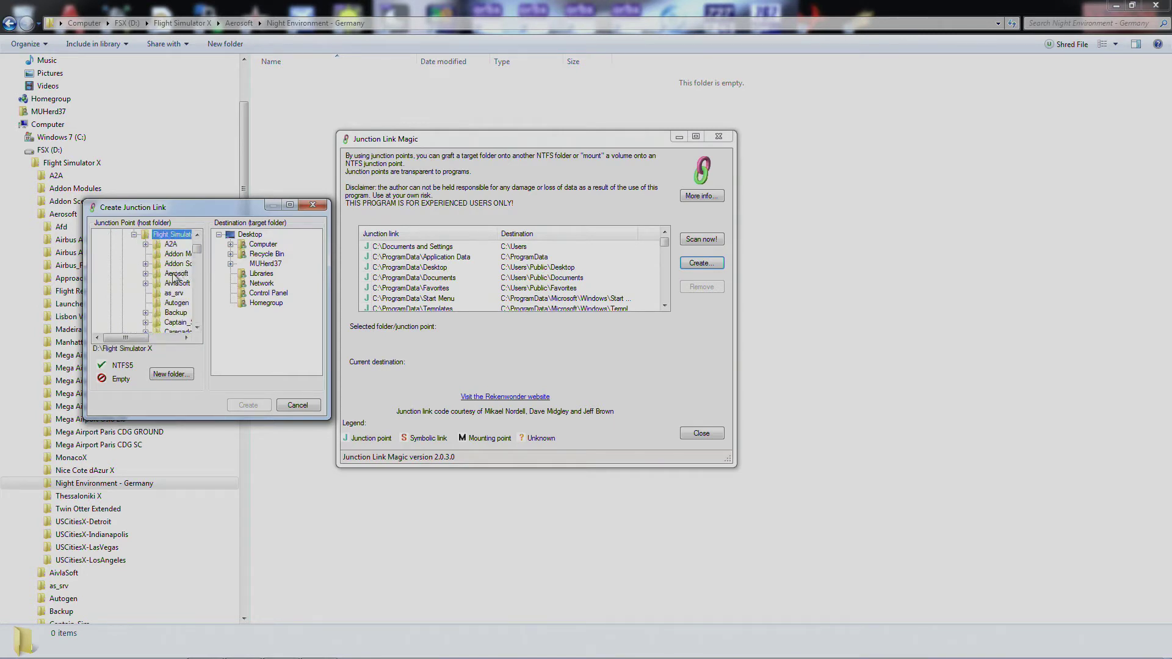
{"action": "left_click", "coordinate": [176, 273]}
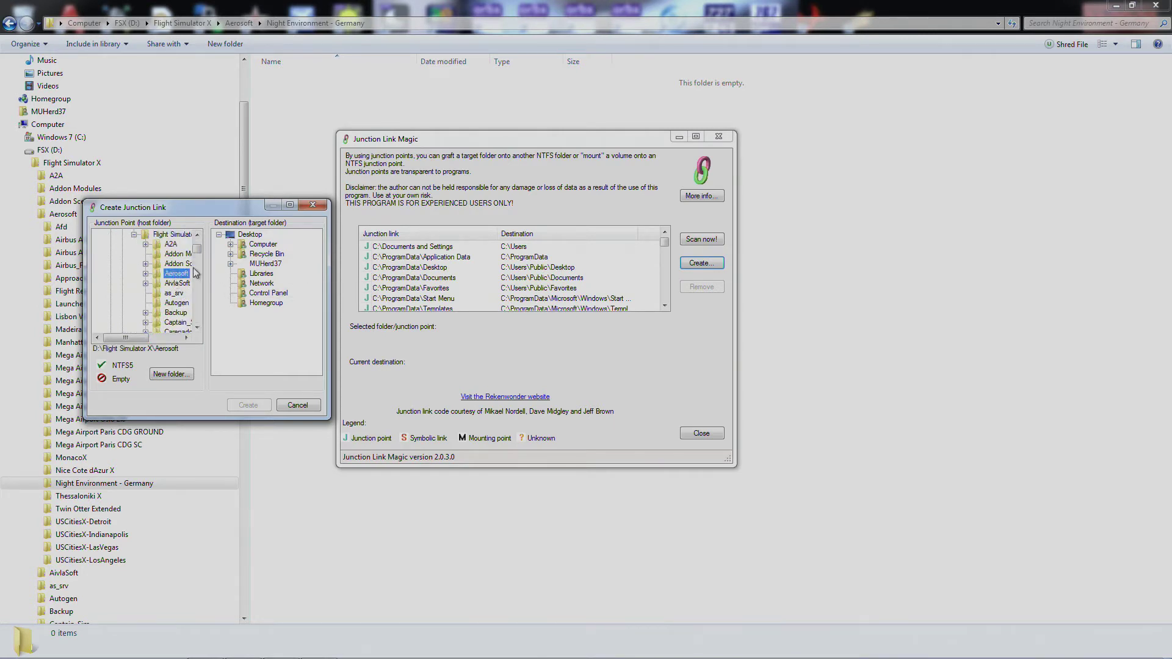
Select the empty Night Environment - Germany folder under Aerosoft as the junction point
{"action": "left_click", "coordinate": [145, 274]}
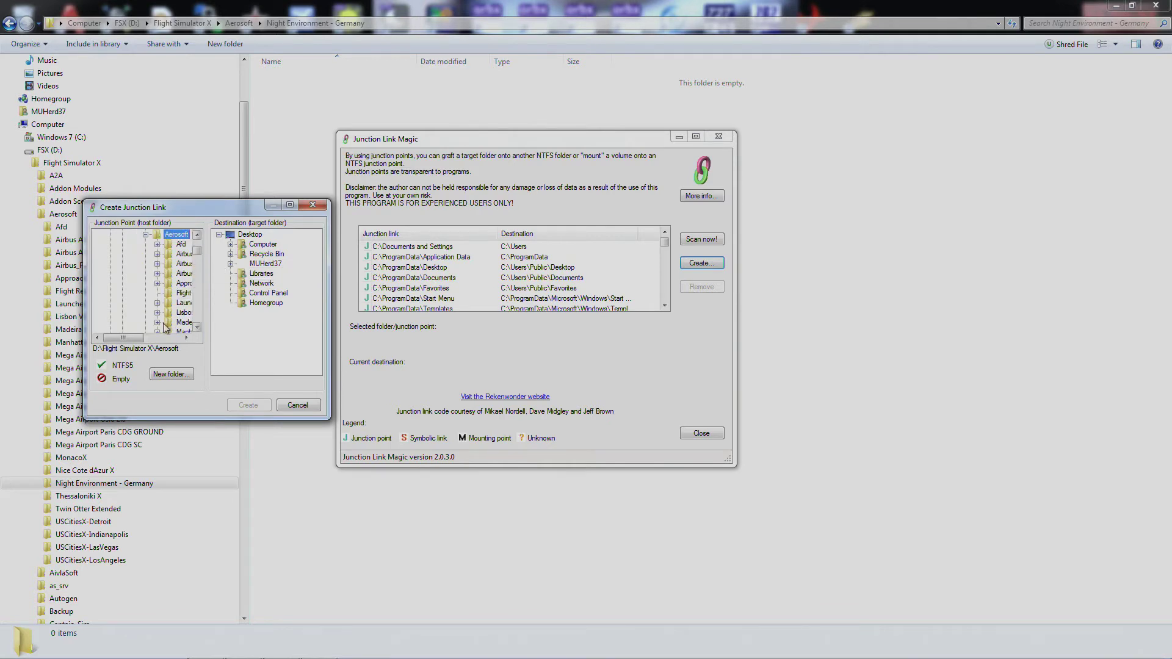
{"action": "left_click_drag", "start_coordinate": [138, 339], "coordinate": [152, 340]}
{"action": "left_click", "coordinate": [198, 328]}
{"action": "left_click", "coordinate": [197, 329]}
{"action": "left_click", "coordinate": [197, 328]}
{"action": "scroll", "coordinate": [197, 331], "scroll_direction": "down", "scroll_amount": 3}
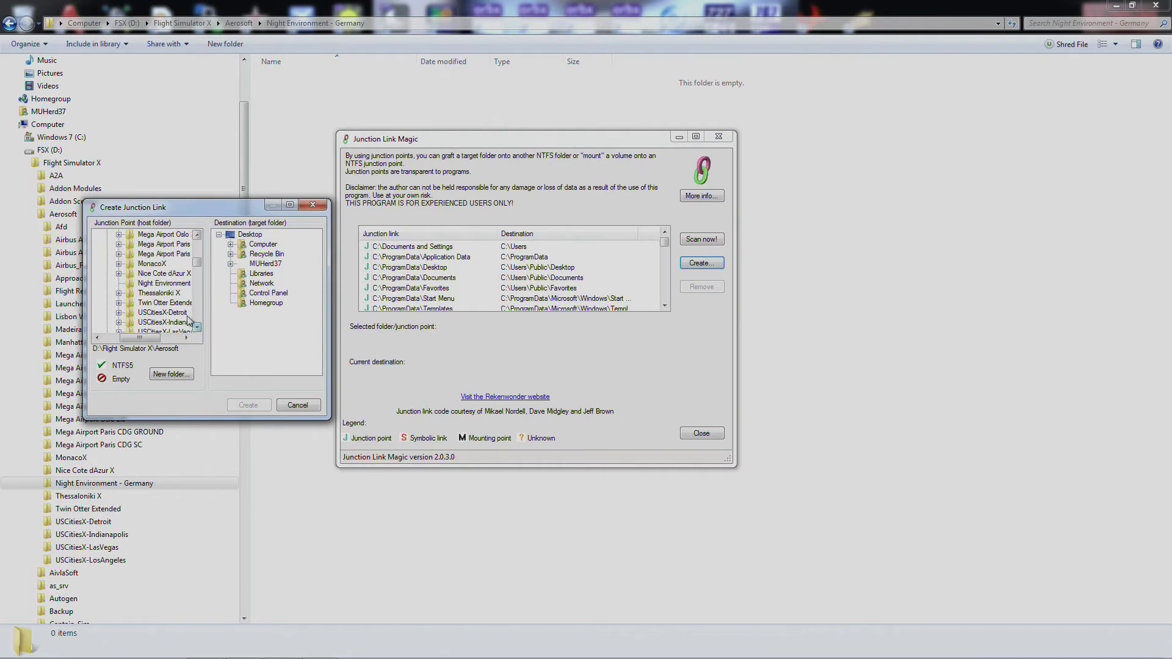
{"action": "left_click", "coordinate": [157, 284]}
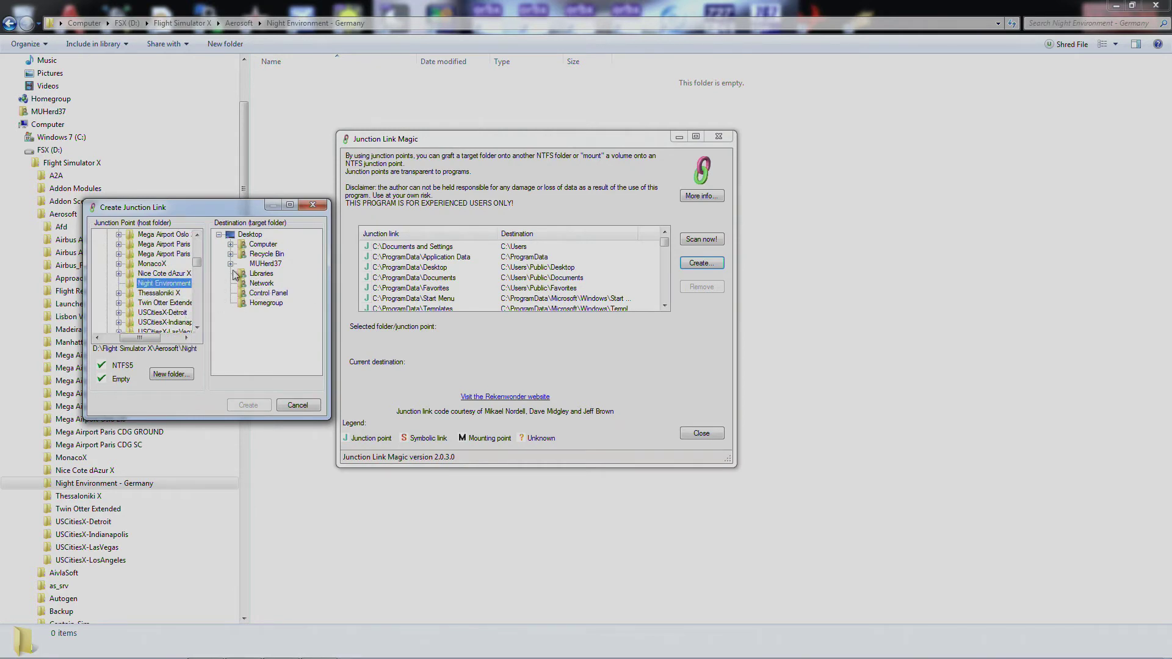
Set E:\Addon Scenery\Night Environment - Germany as destination and create the junction link
{"action": "left_click", "coordinate": [231, 245]}
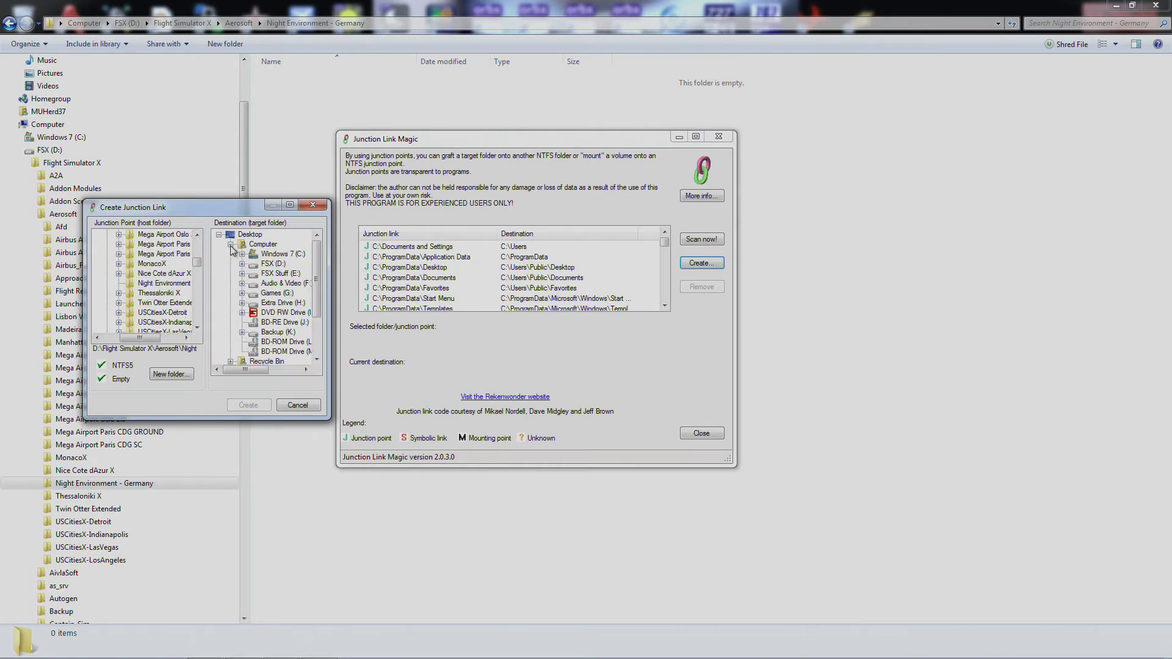
{"action": "left_click", "coordinate": [242, 274]}
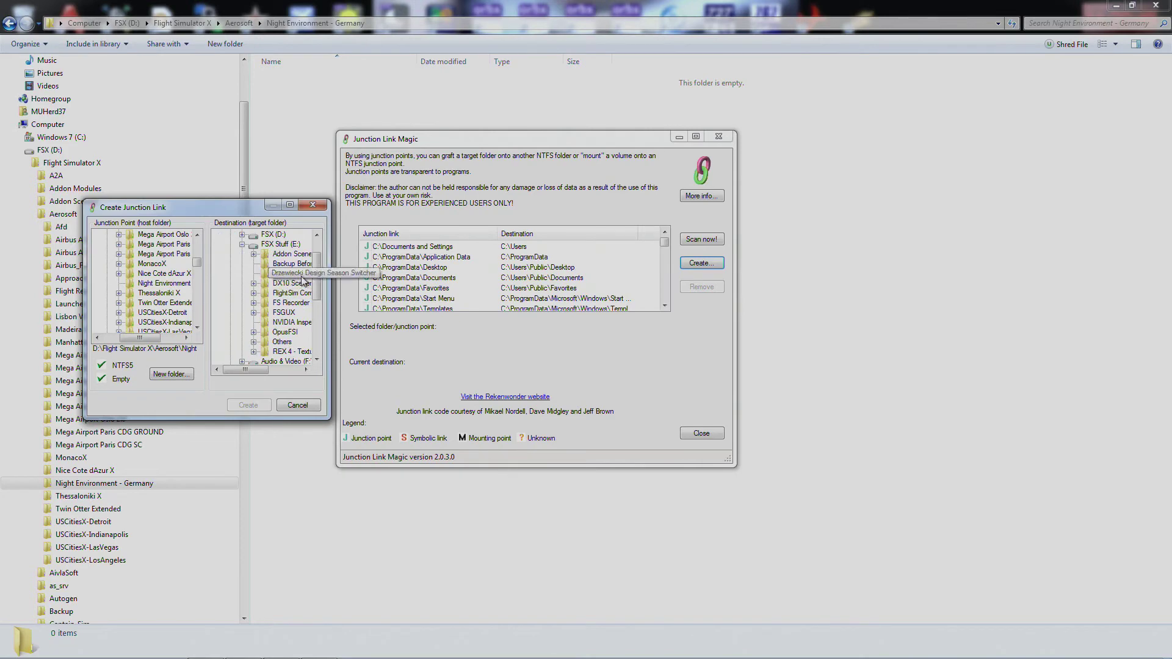
{"action": "left_click", "coordinate": [253, 253]}
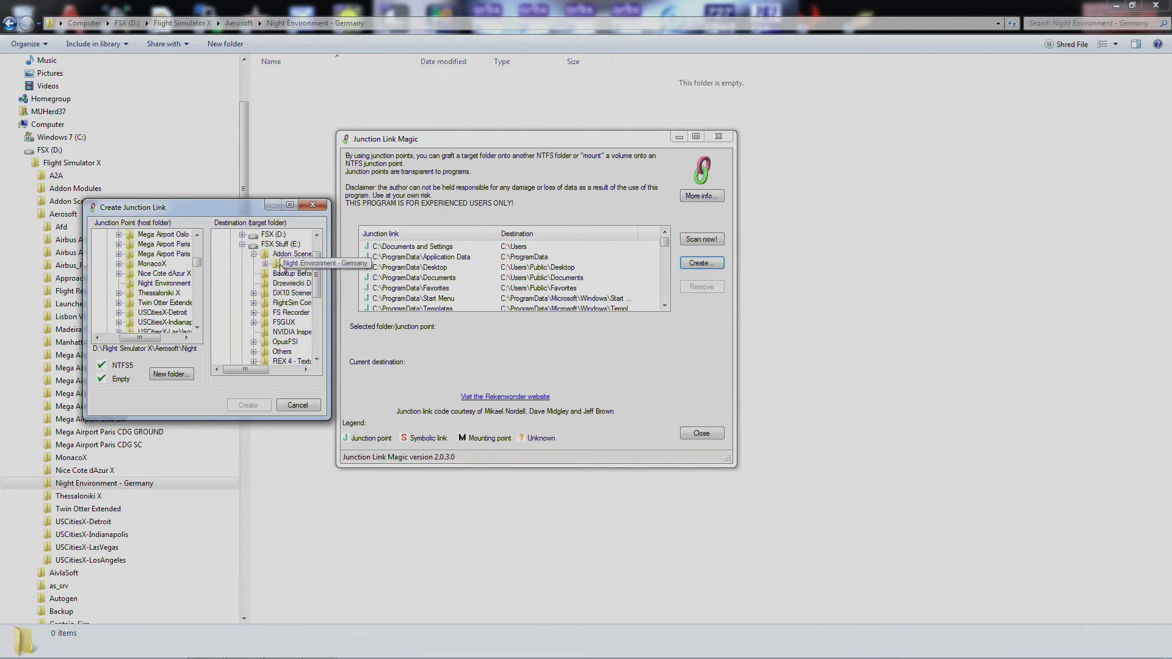
{"action": "left_click", "coordinate": [287, 263]}
{"action": "left_click", "coordinate": [248, 405]}
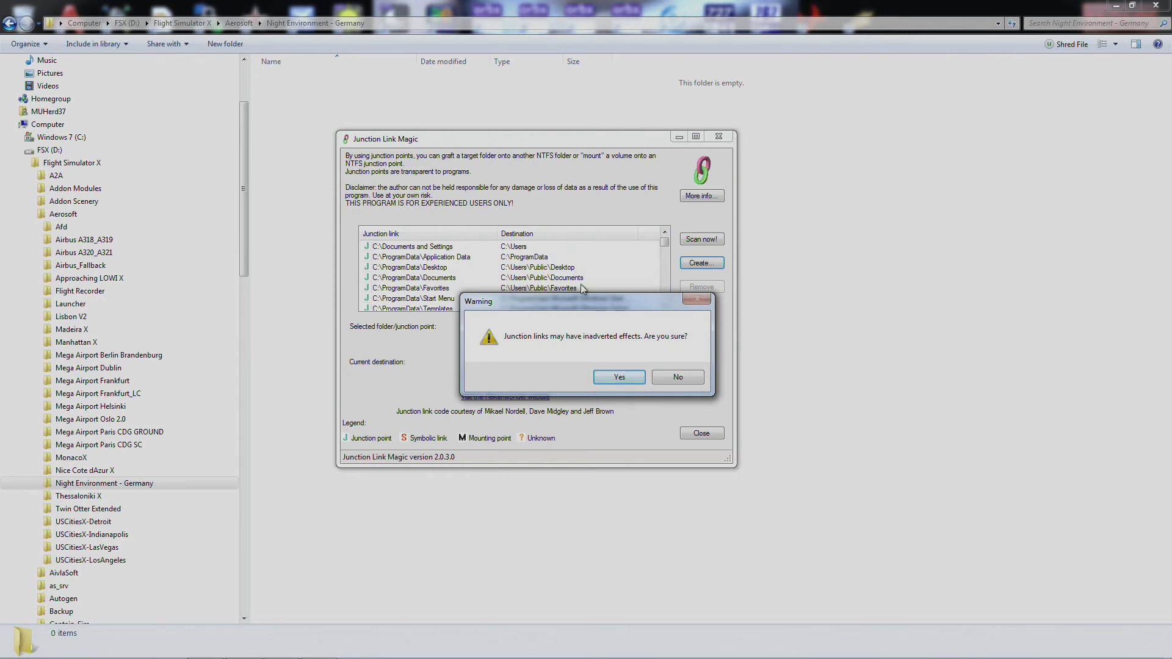
{"action": "left_click", "coordinate": [619, 378]}
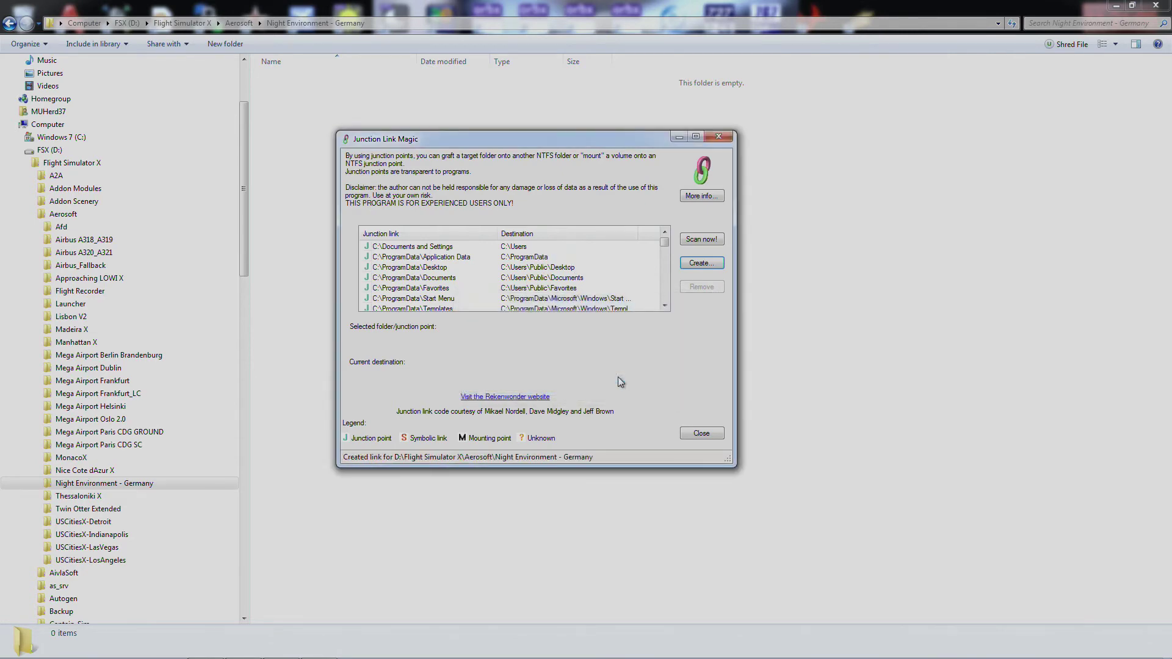
{"action": "left_click", "coordinate": [718, 139]}
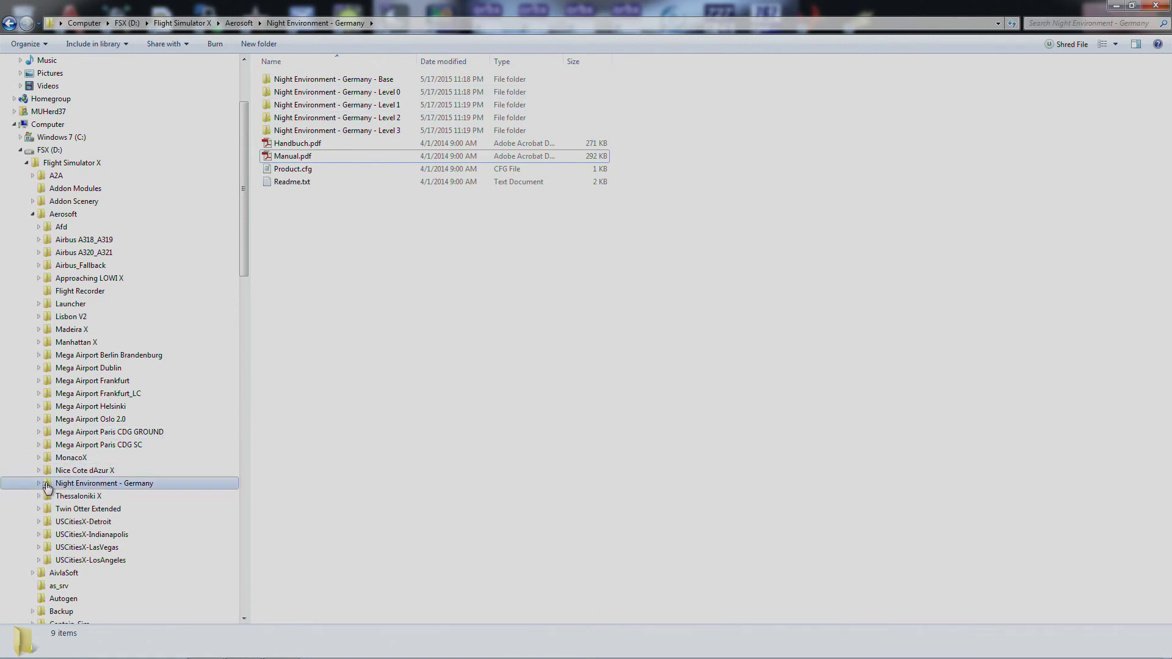
View the nine items of Night Environment - Germany in E:\Addon Scenery
{"action": "left_click", "coordinate": [105, 485]}
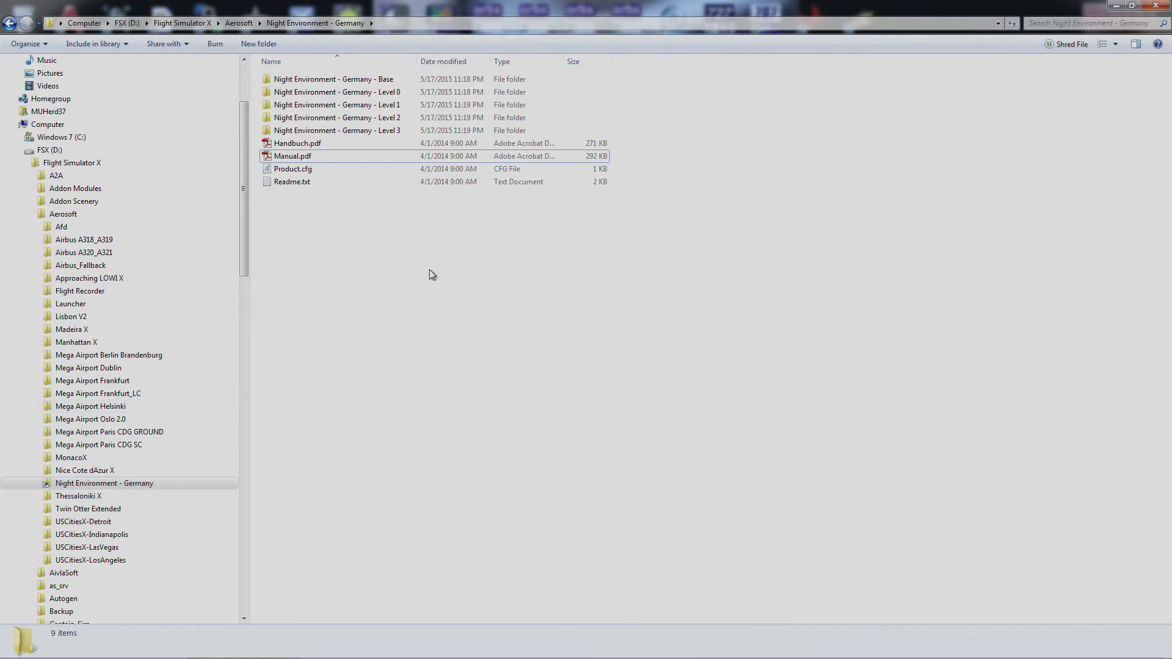
{"action": "left_click_drag", "start_coordinate": [243, 164], "coordinate": [237, 461]}
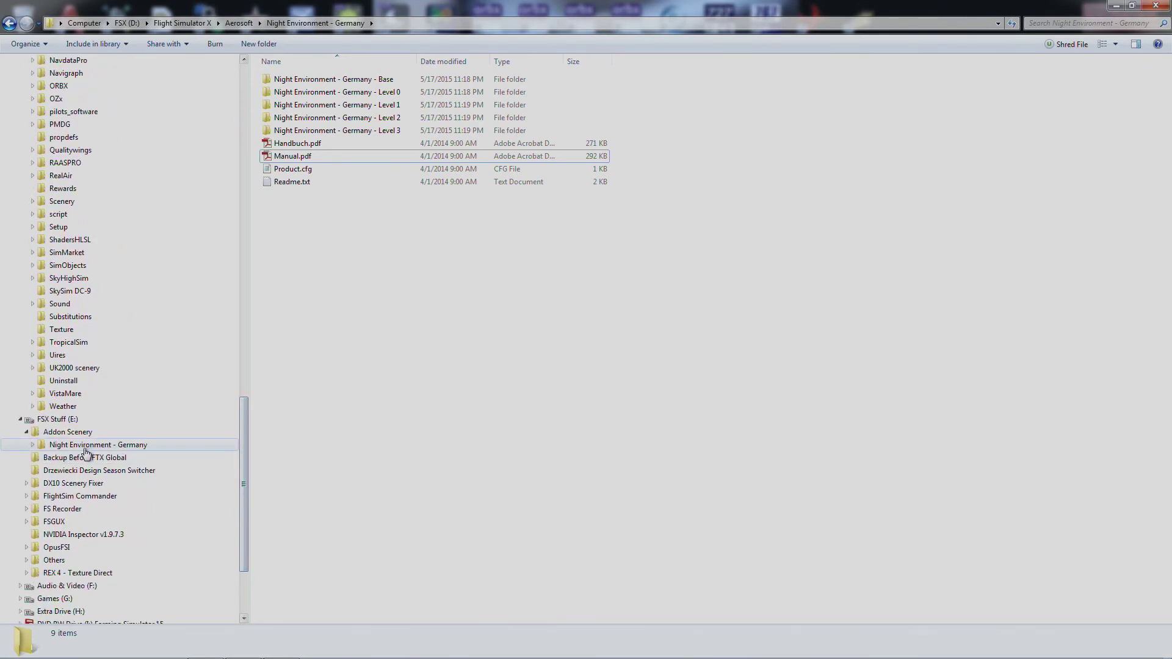
{"action": "left_click", "coordinate": [183, 447]}
{"action": "left_click_drag", "start_coordinate": [245, 437], "coordinate": [249, 159]}
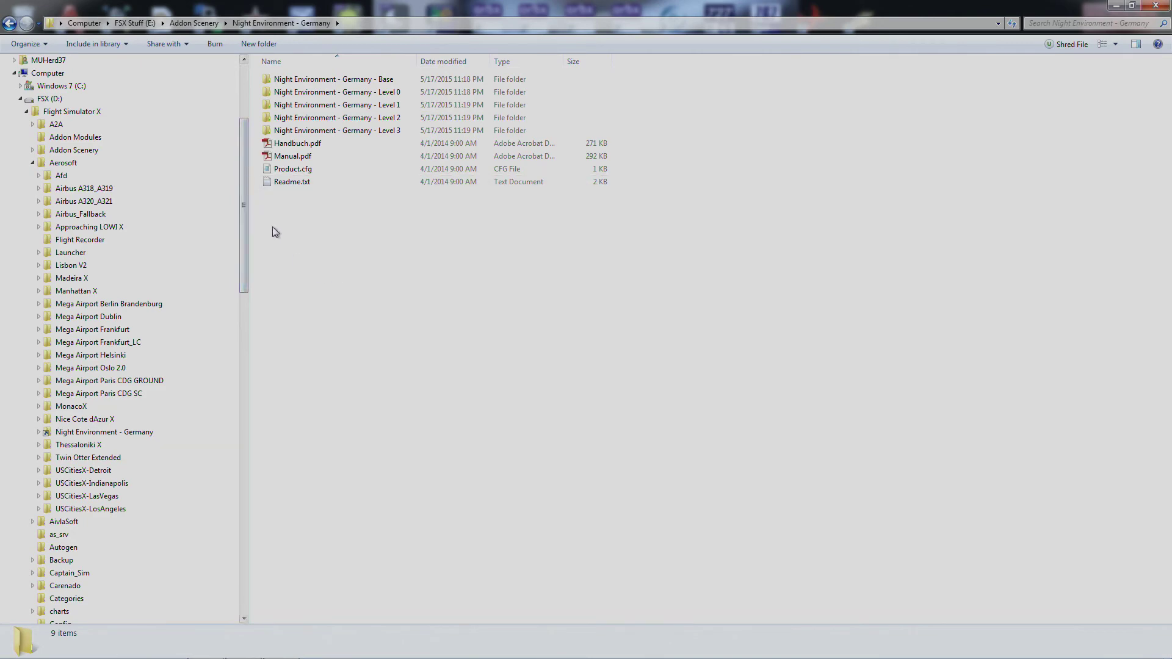
{"action": "mouse_move", "coordinate": [243, 195]}
{"action": "left_mouse_down"}
{"action": "mouse_move", "coordinate": [242, 448]}
{"action": "mouse_move", "coordinate": [247, 199]}
{"action": "left_mouse_up"}
{"action": "scroll", "coordinate": [97, 153], "scroll_direction": "up", "scroll_amount": 2}
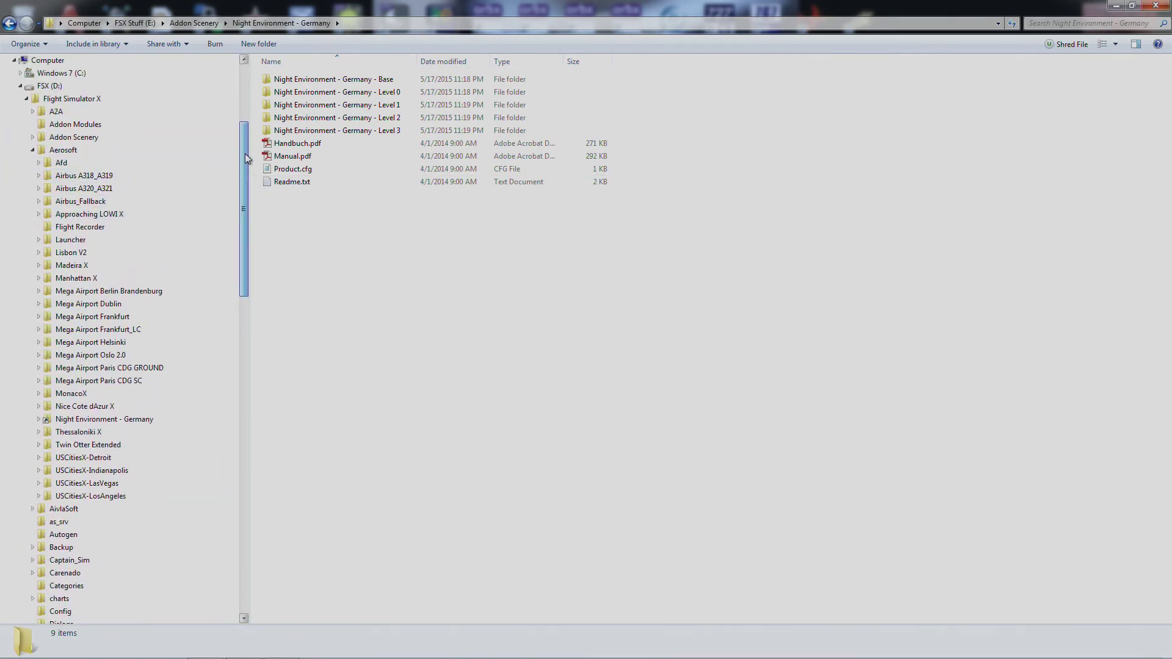
Confirm FSX (D:) shows 10.7 GB free in its Properties, then open the 67-item Aerosoft folder on D:
{"action": "right_click", "coordinate": [49, 125]}
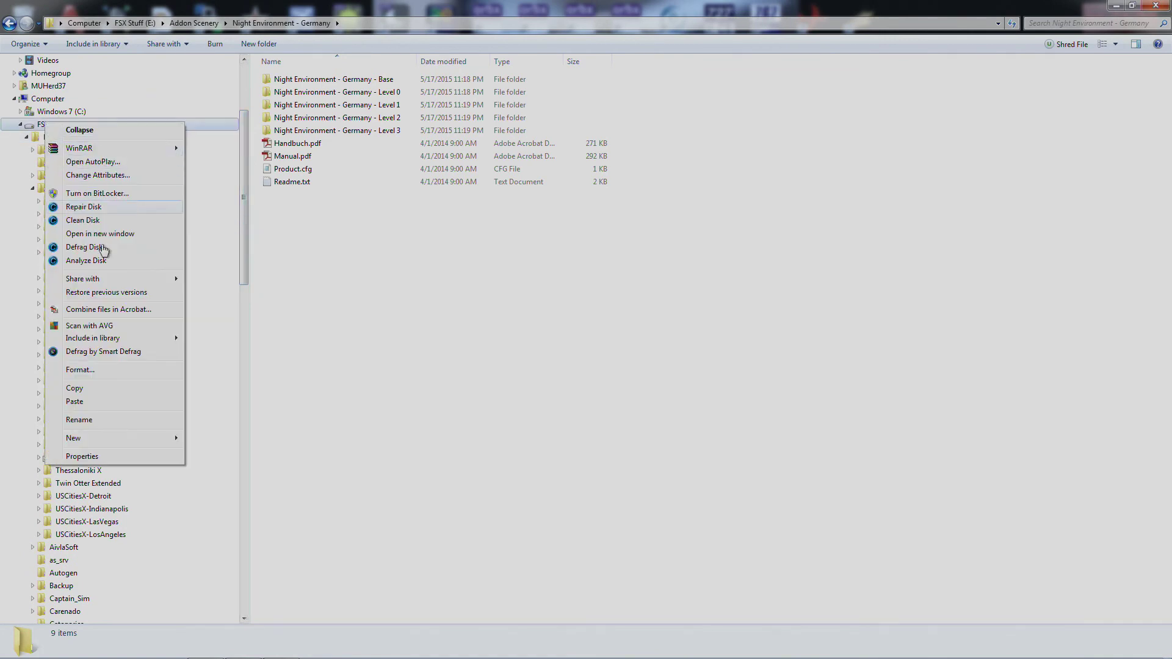
{"action": "left_click", "coordinate": [108, 457]}
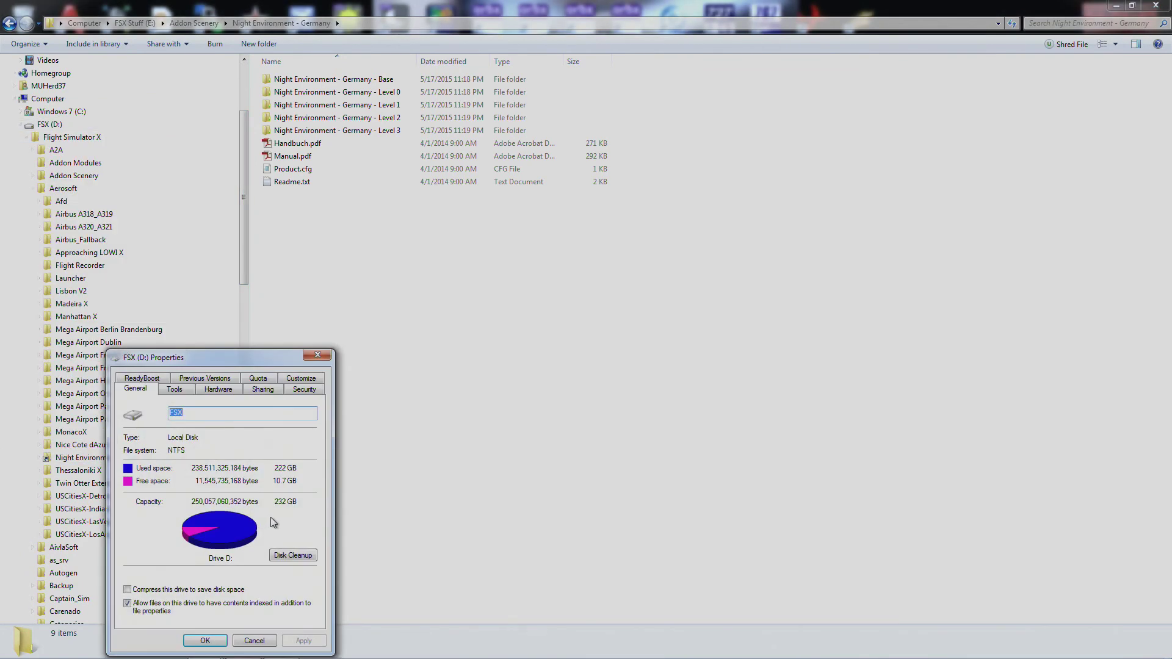
{"action": "left_click", "coordinate": [254, 641]}
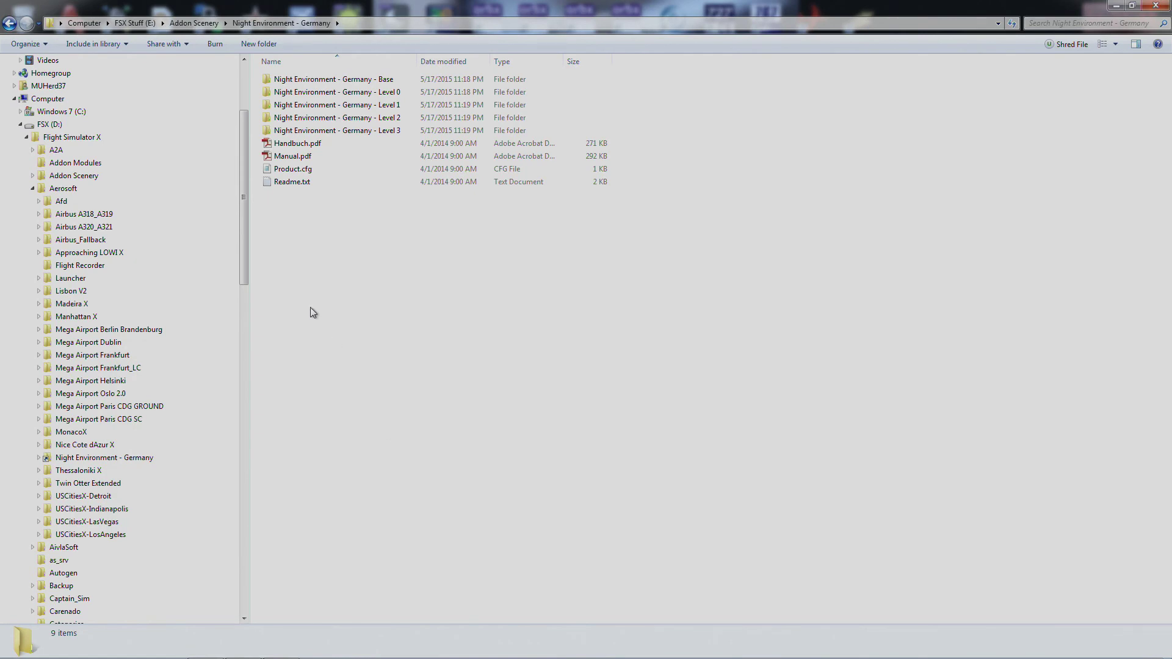
{"action": "left_click", "coordinate": [72, 190]}
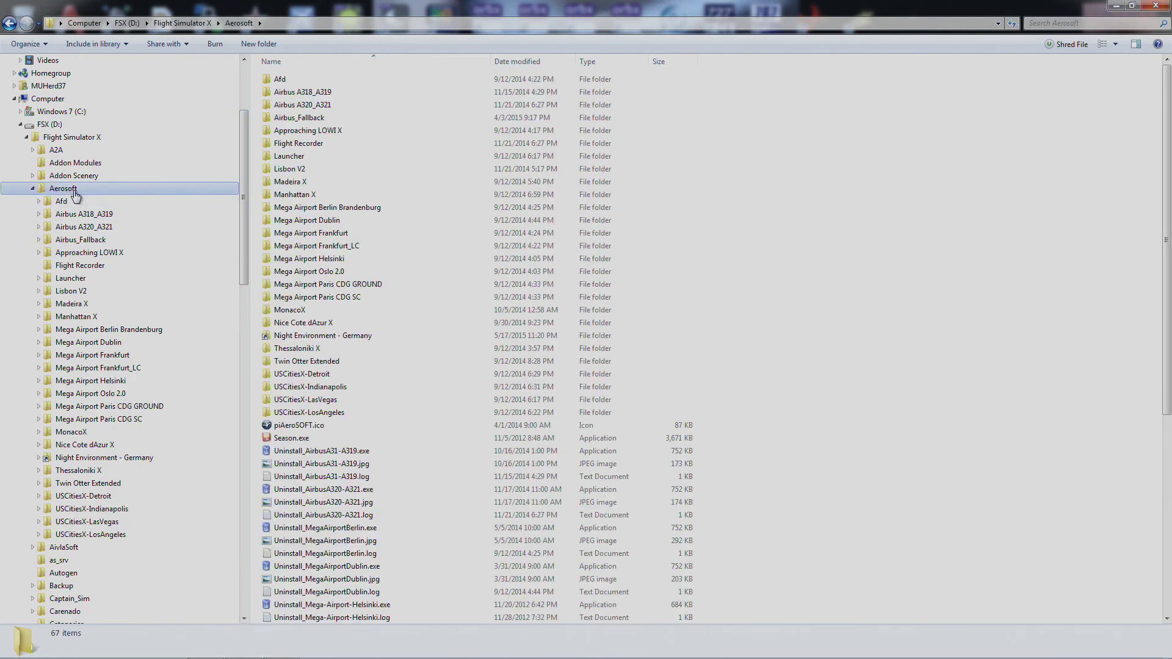